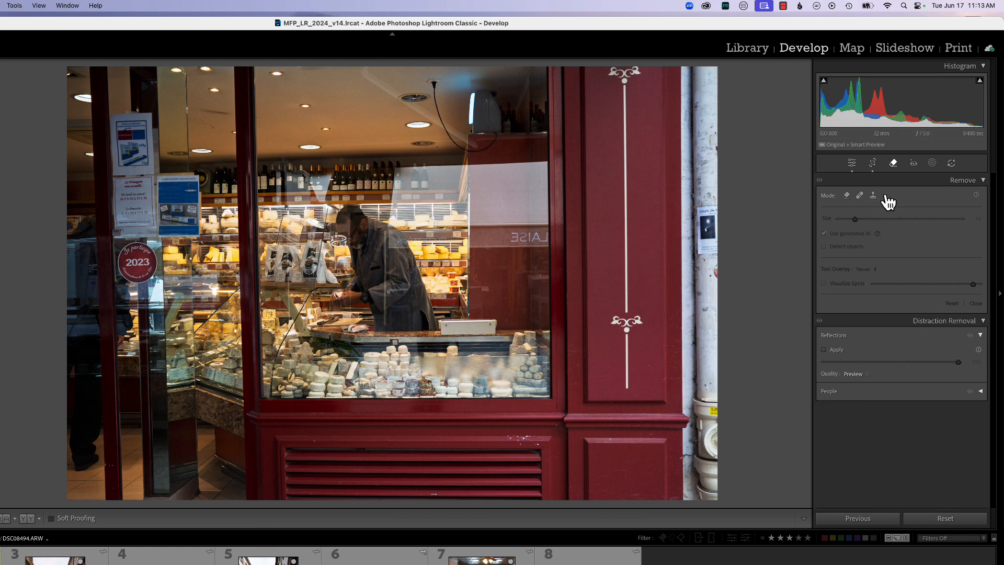
- Show the Reflections row under Distraction Removal in the Remove panel for the cheese shop photo
left_click(892, 163)
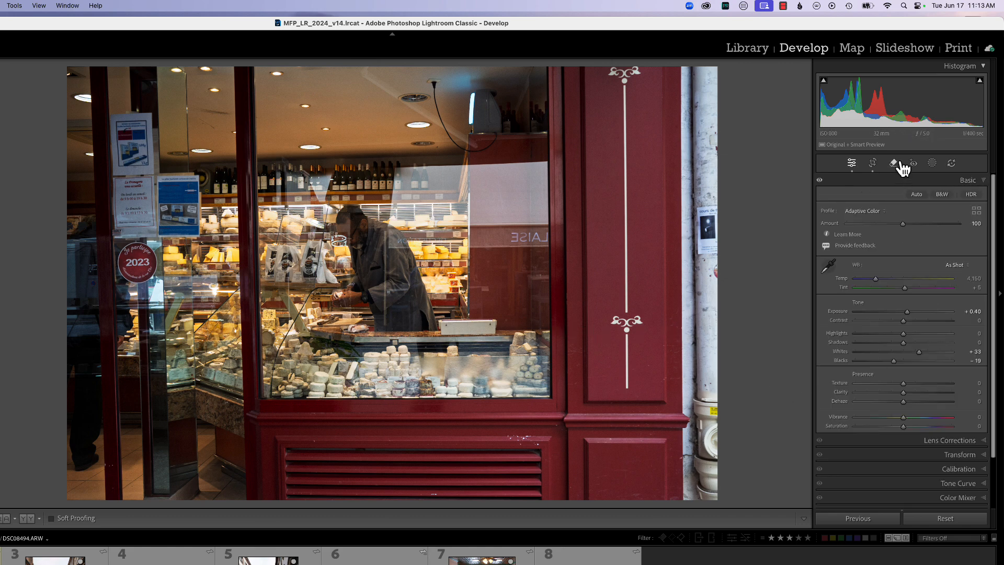
left_click(893, 163)
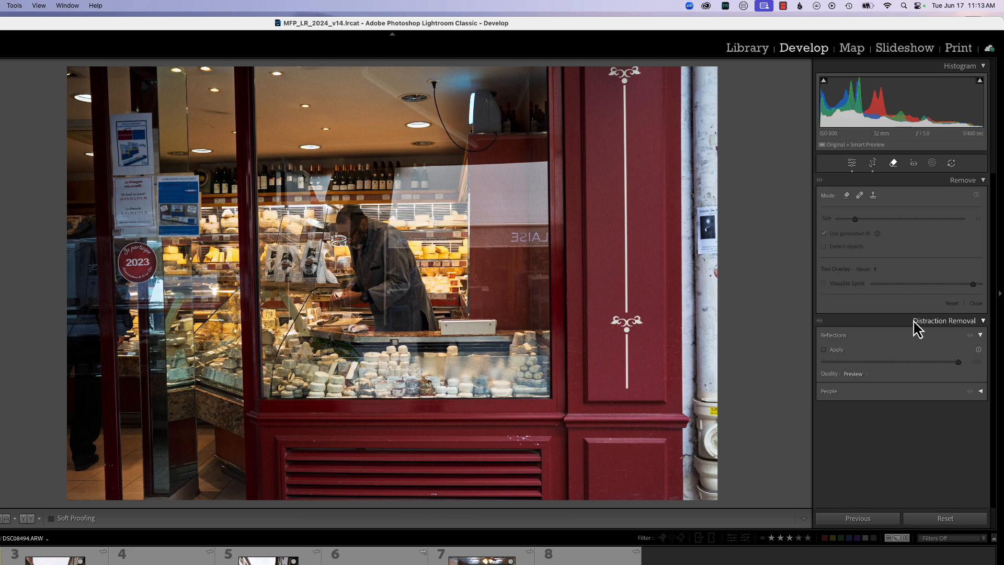
left_click(982, 321)
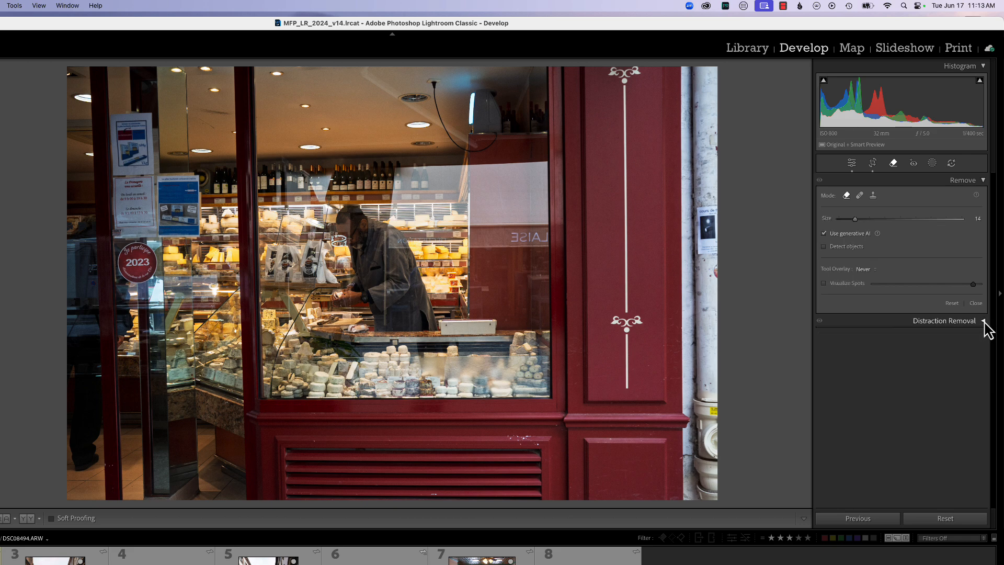
left_click(983, 321)
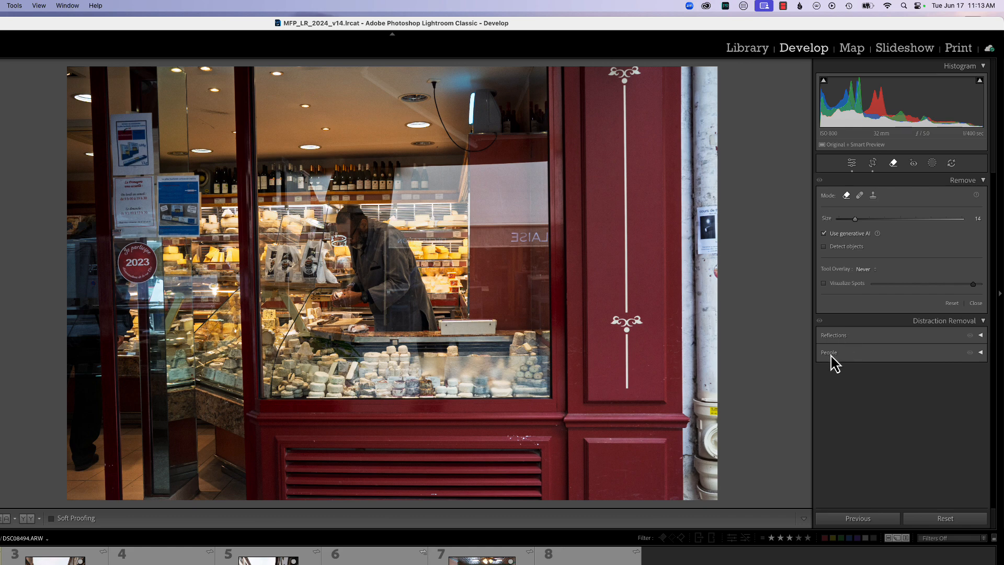
left_click(835, 337)
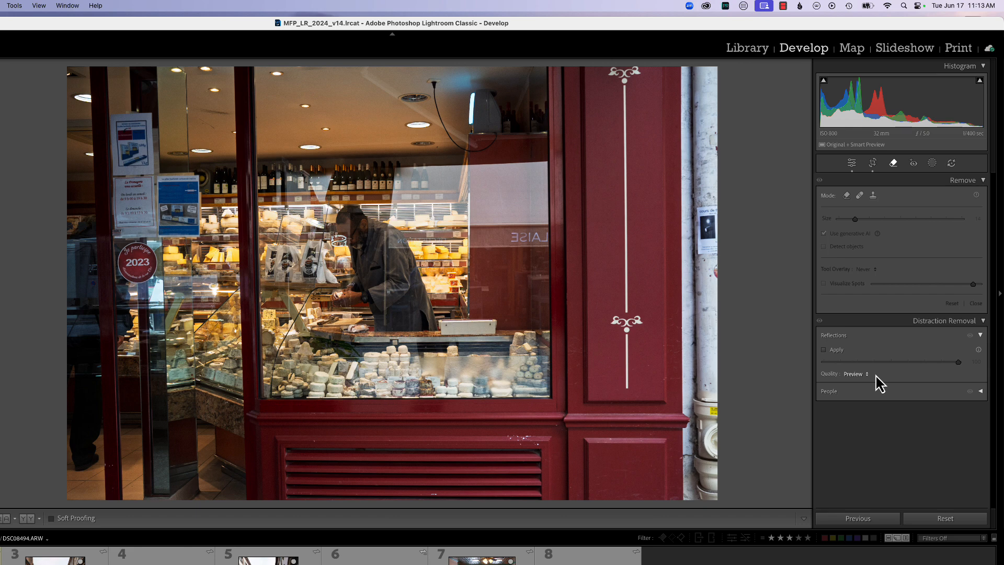
- Apply Reflections removal, preview the amount at -100 and 16, then settle at 100
left_click(824, 349)
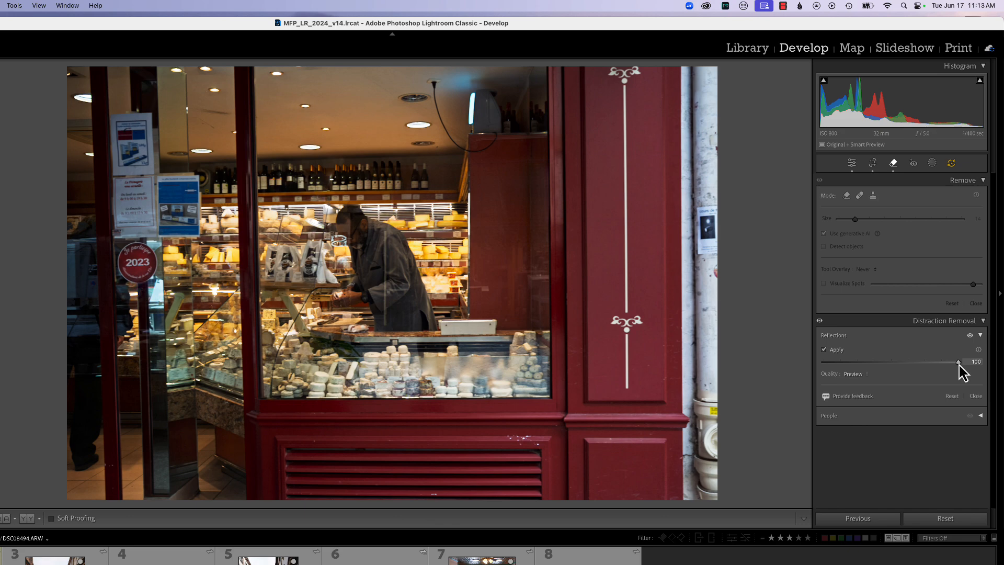
left_click_drag(959, 366, 821, 371)
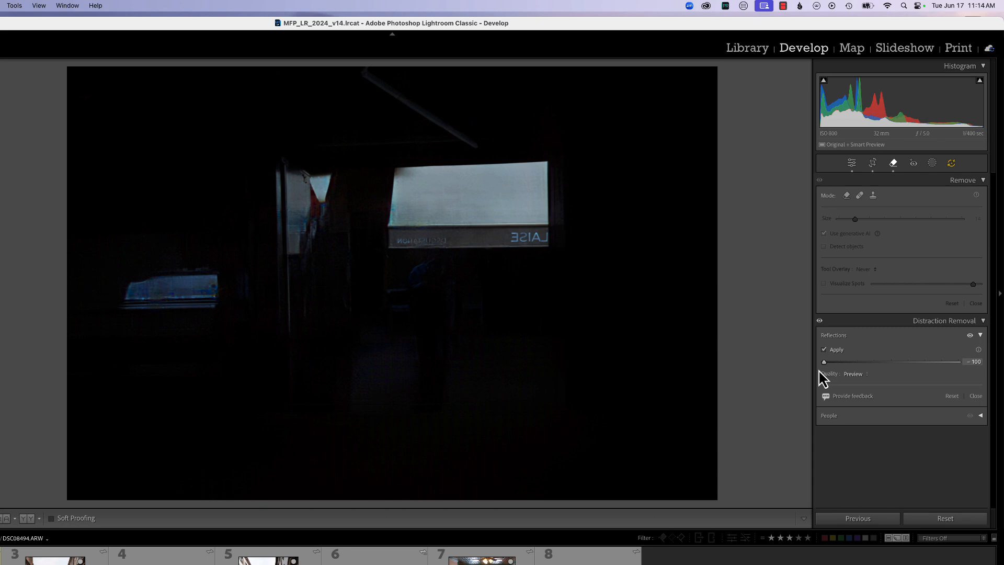
left_click_drag(819, 370, 902, 367)
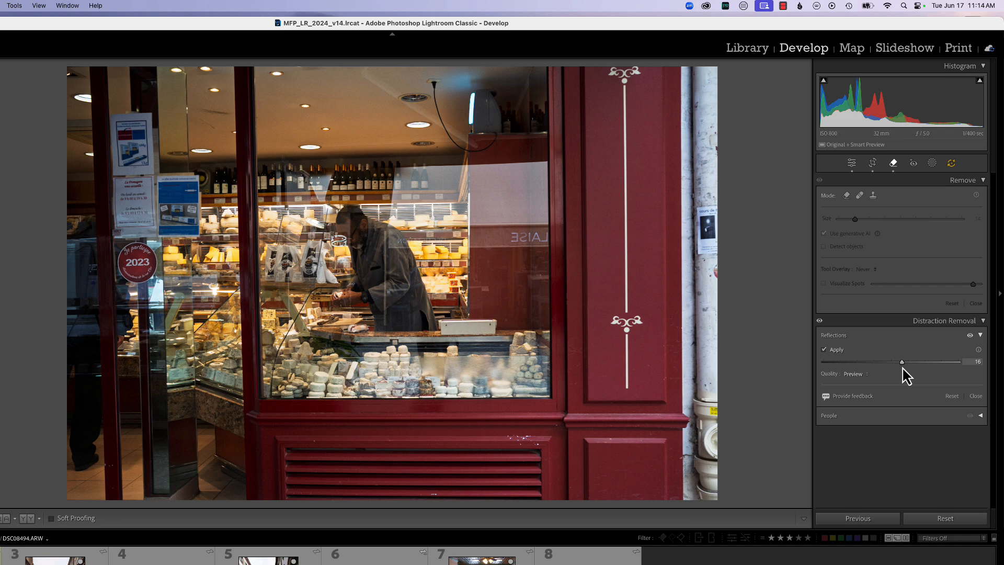
left_click_drag(903, 367, 967, 368)
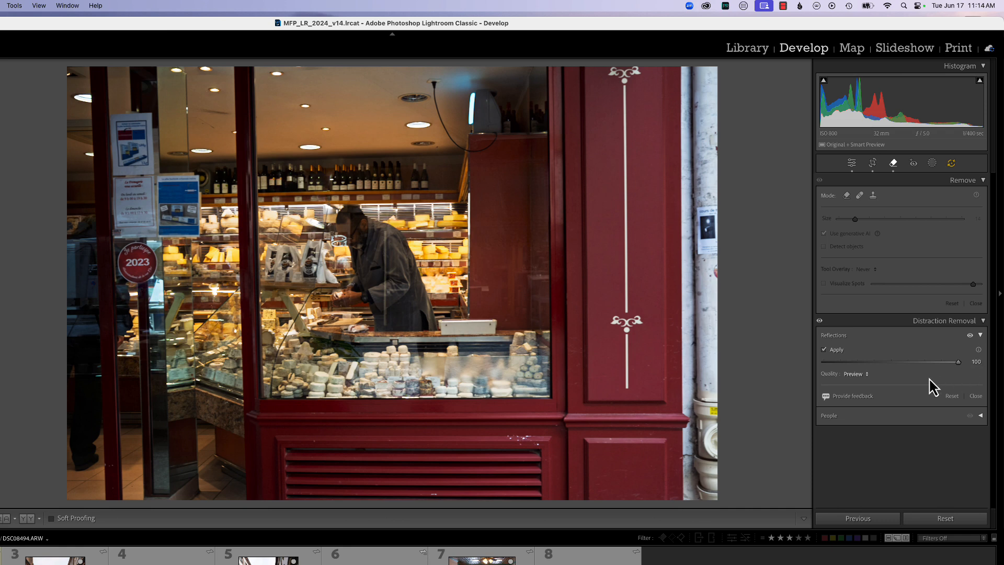
left_click(849, 375)
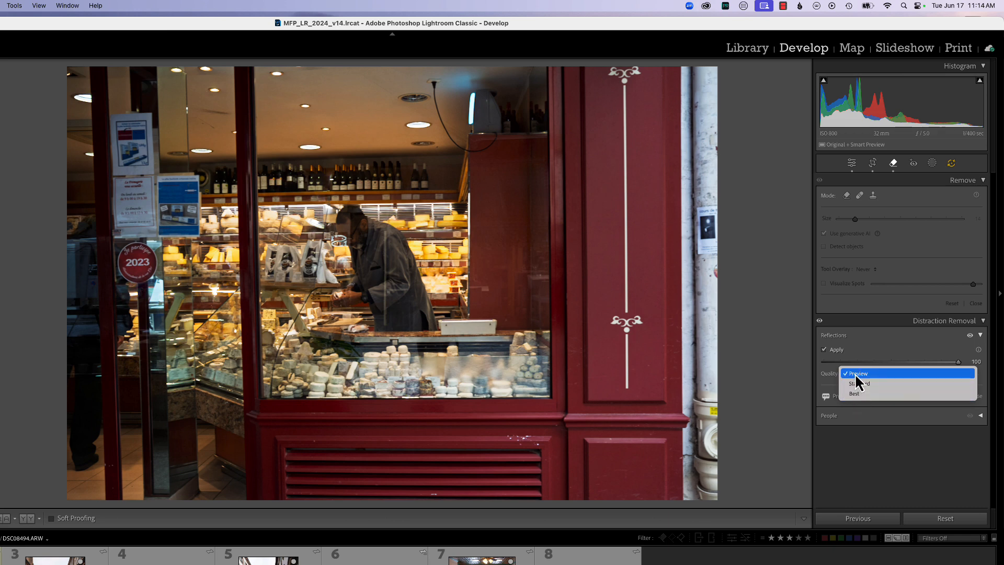
- Change the reflection removal quality from Preview to Standard
left_click(855, 375)
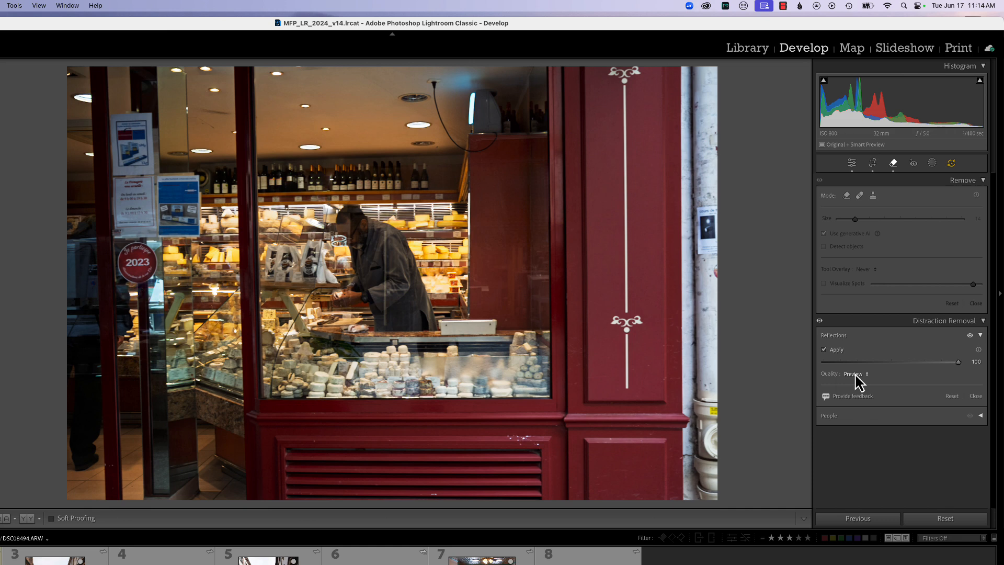
left_click(855, 374)
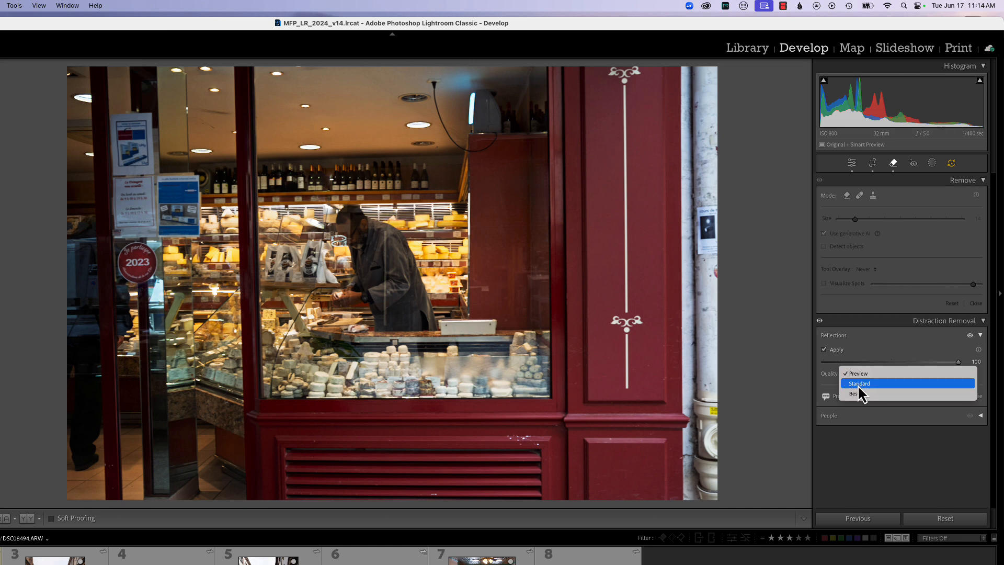
left_click(858, 385)
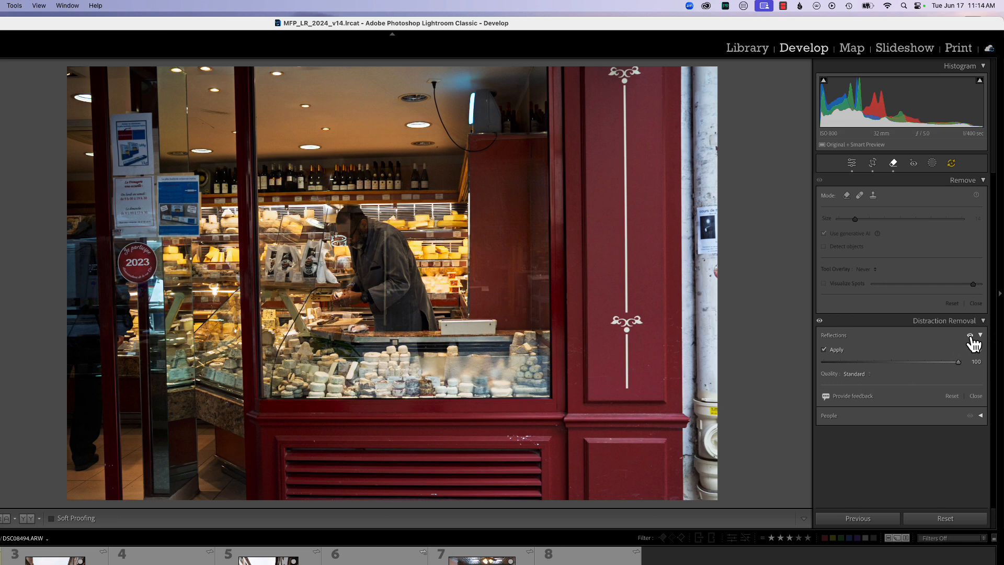
- Compare the photo with and without reflection removal, then reset the Reflections settings
left_click(970, 335)
left_click(970, 335)
left_click(970, 335)
left_click(970, 335)
left_click(951, 395)
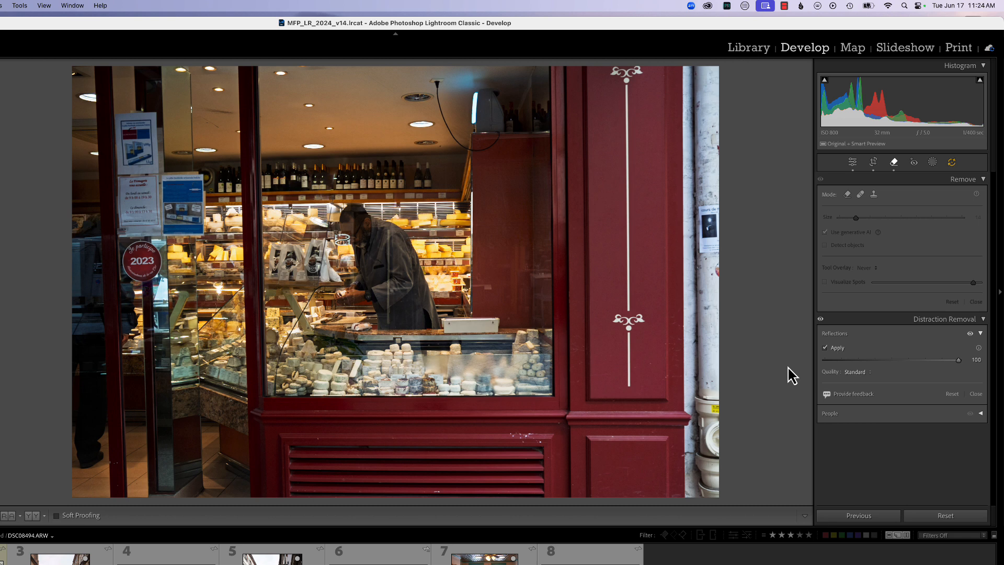
- Remove reflections from the glare.jpeg airplane photo at amount 76, then return to the cheese shop photo
left_click(60, 555)
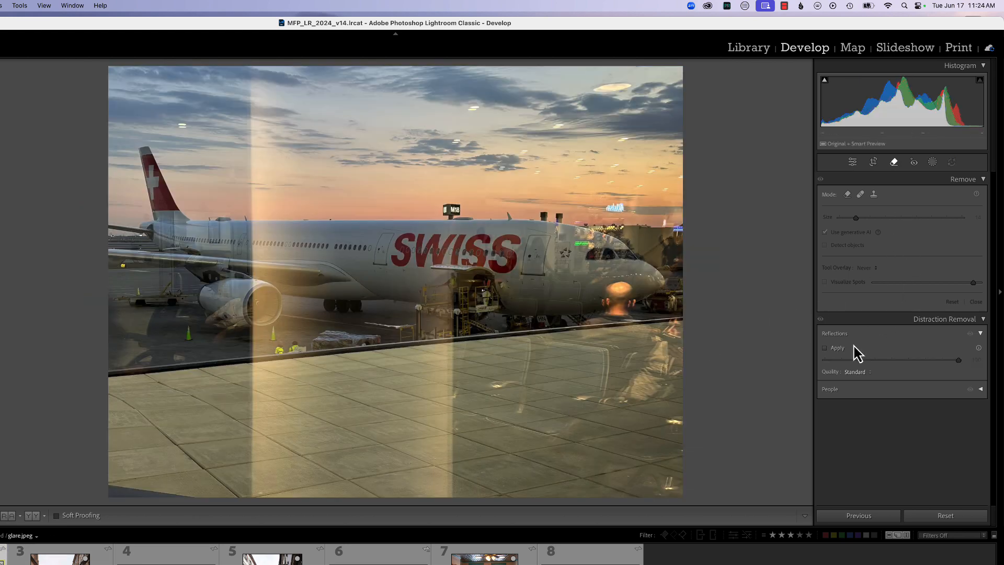
left_click(825, 349)
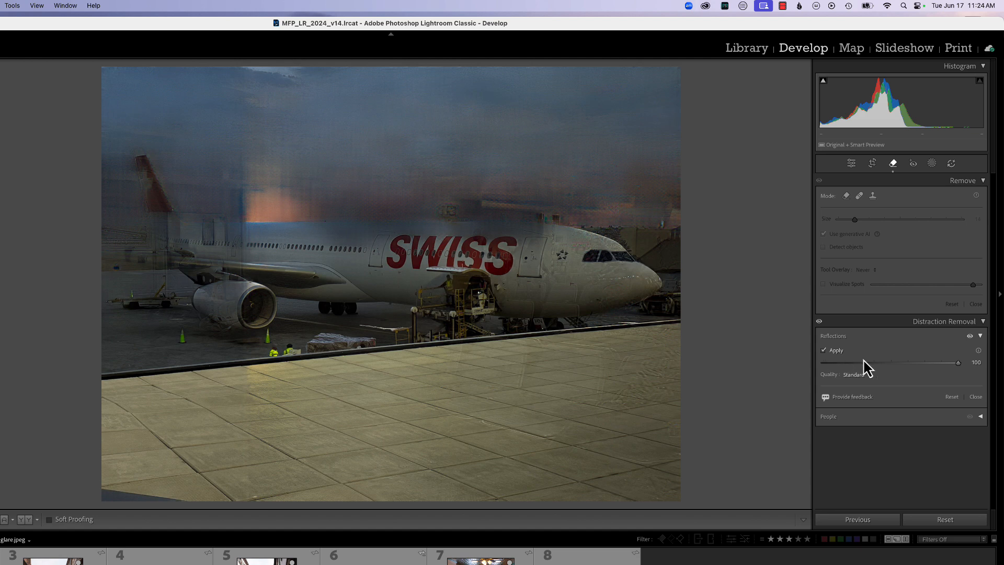
mouse_move(958, 362)
left_mouse_down()
mouse_move(930, 365)
mouse_move(943, 368)
left_mouse_up()
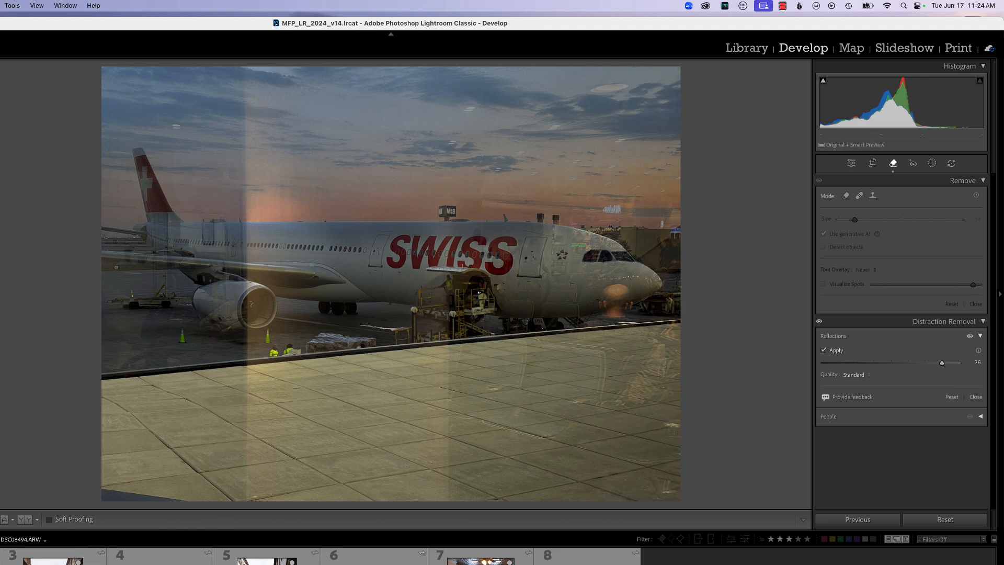
left_click(1, 554)
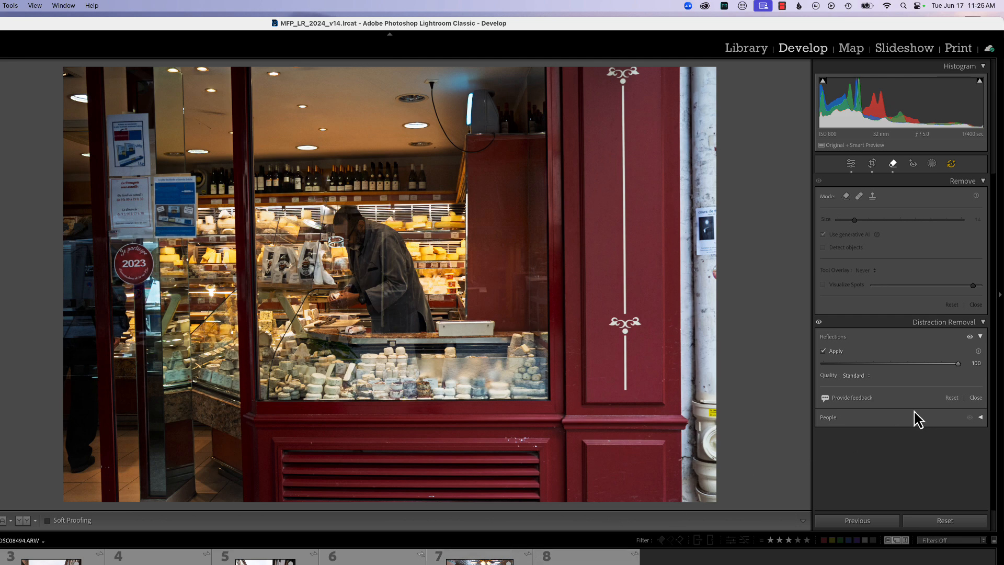
- Preview only the extracted reflection at -100, then restore removal to 100
left_click_drag(958, 363, 819, 368)
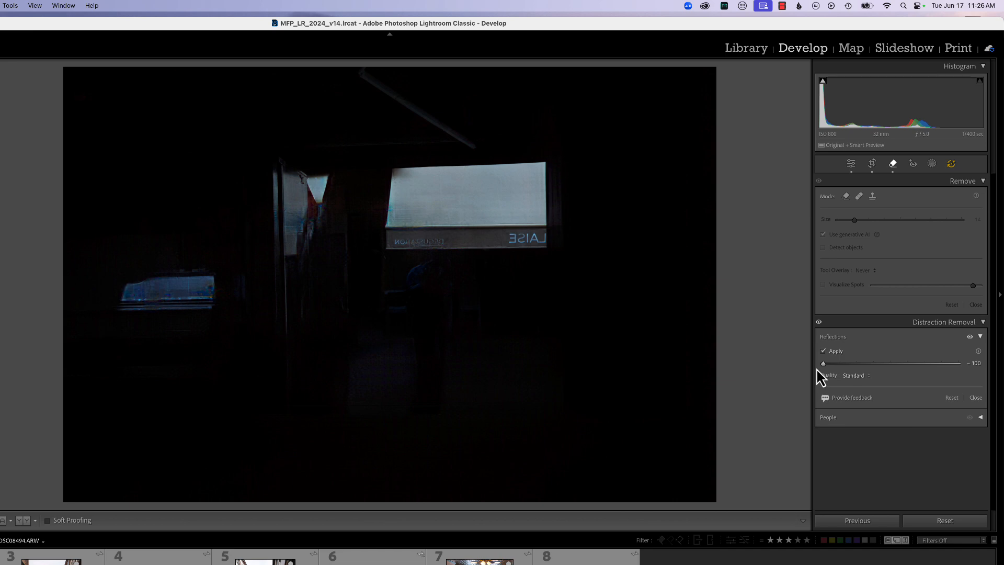
left_click_drag(822, 369, 959, 371)
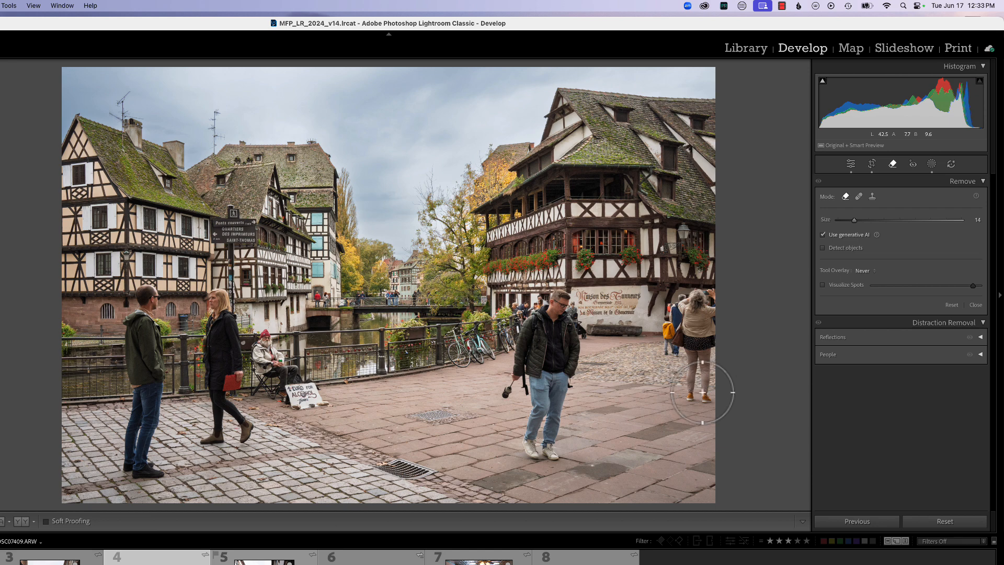
- Detect people, exclude the woman and the man at left, and remove the other passers-by
left_click(862, 361)
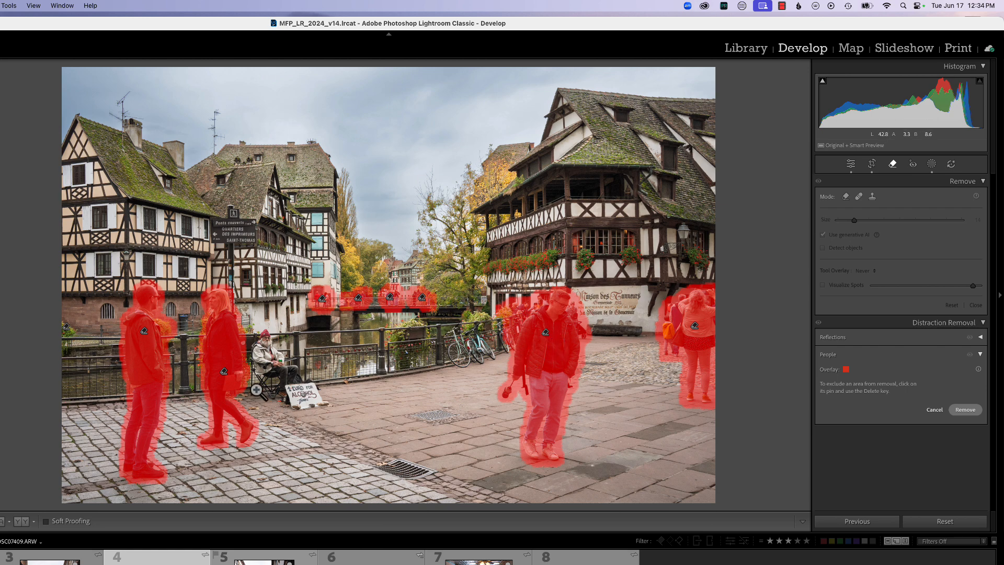
left_click(226, 376)
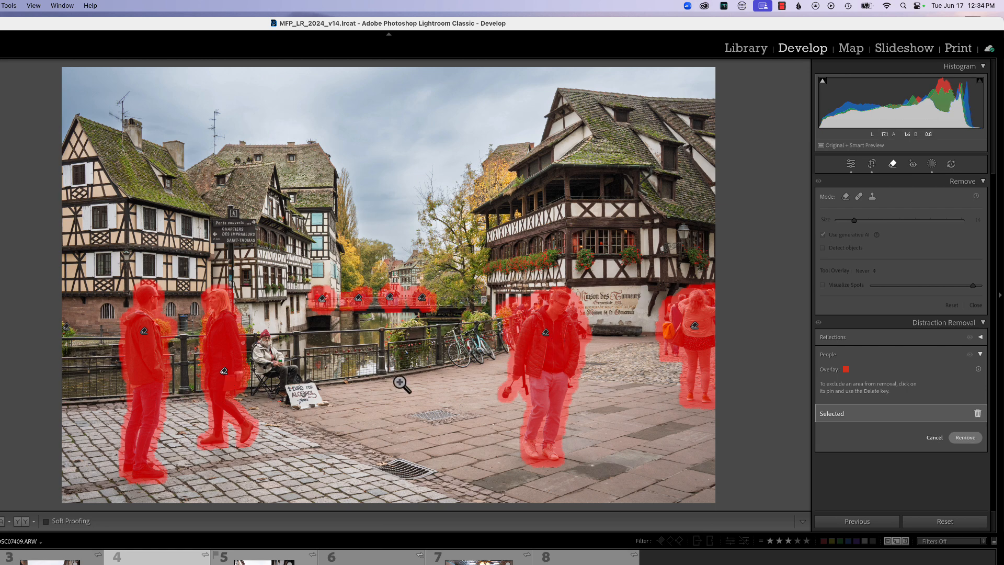
left_click(978, 414)
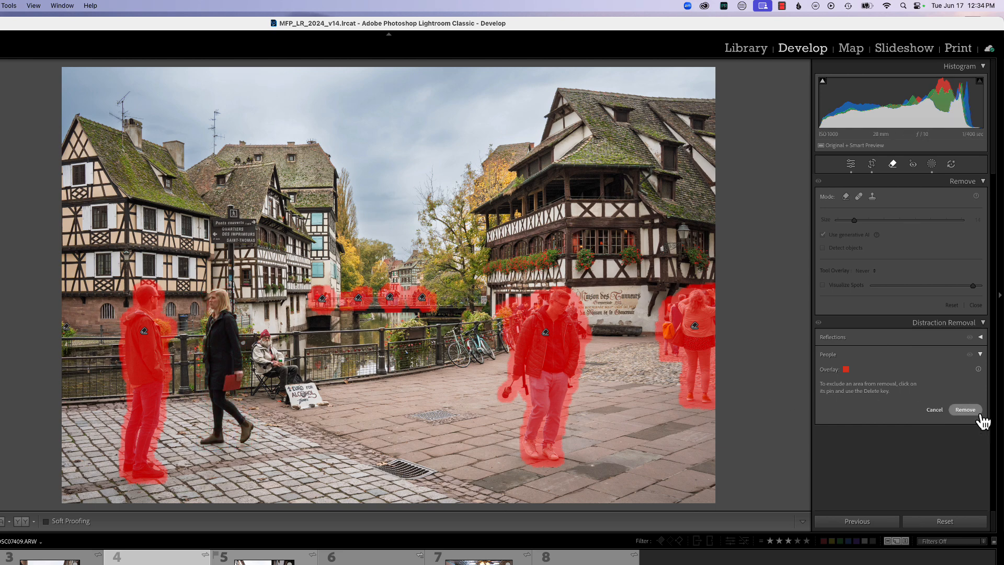
left_click(144, 332)
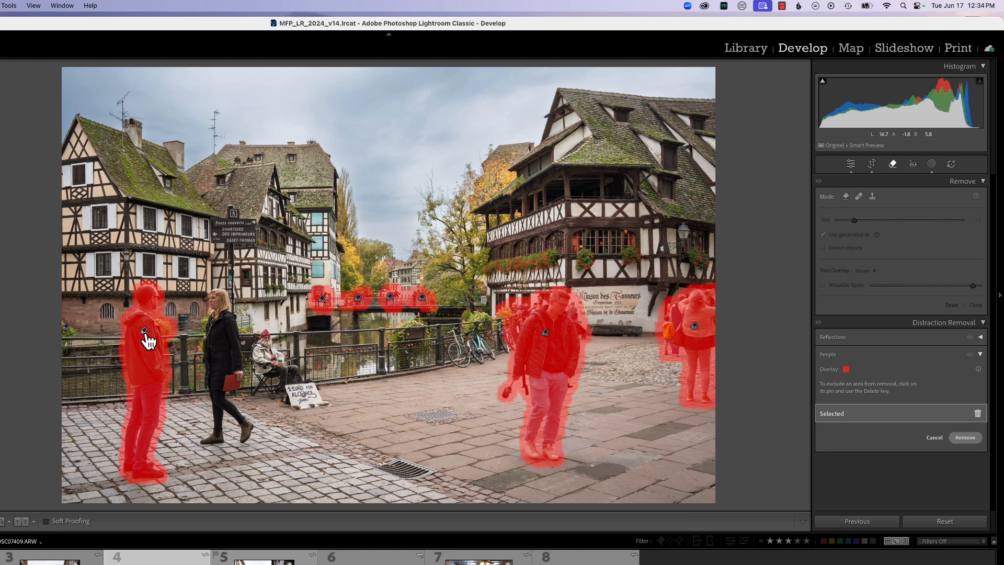
left_click(978, 414)
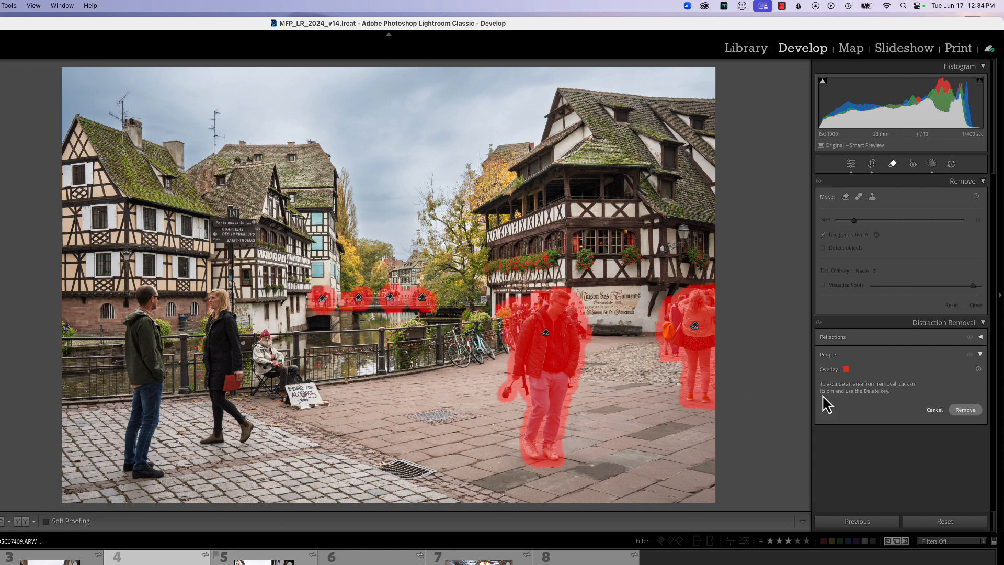
left_click(965, 410)
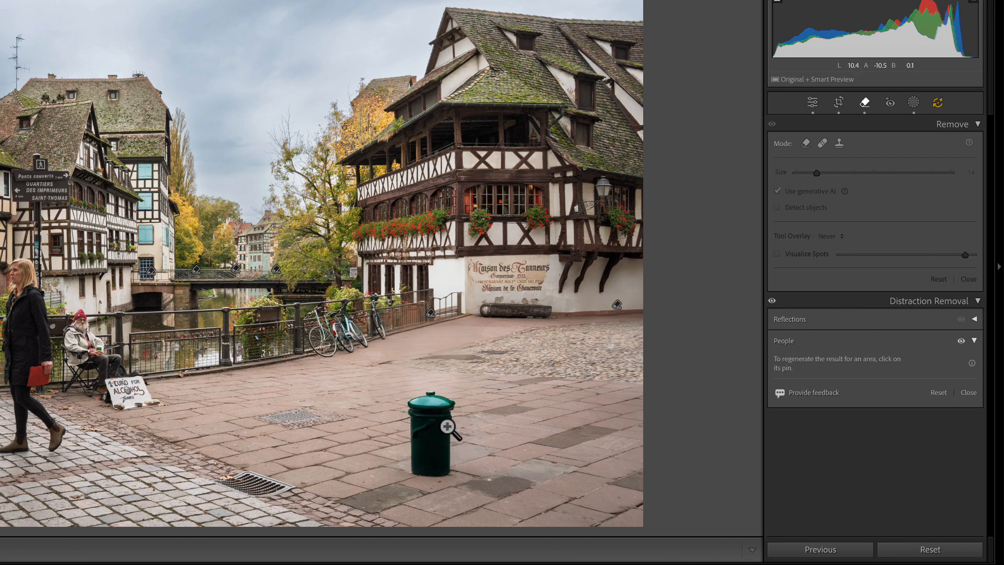
- Cycle through and regenerate fill variations for the cleared pavement, settling on variation 2/3 with a black bollard
left_click(431, 314)
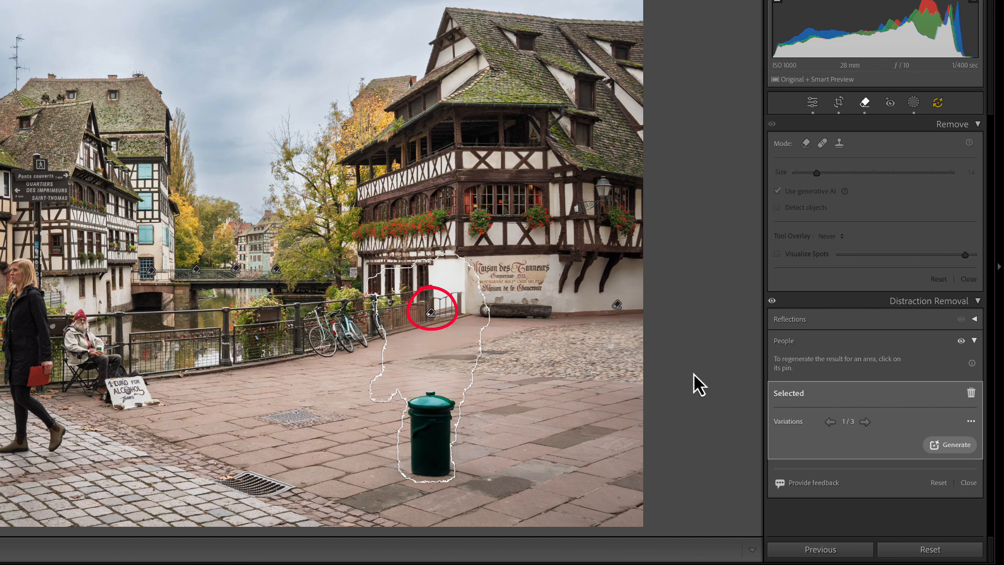
left_click(865, 422)
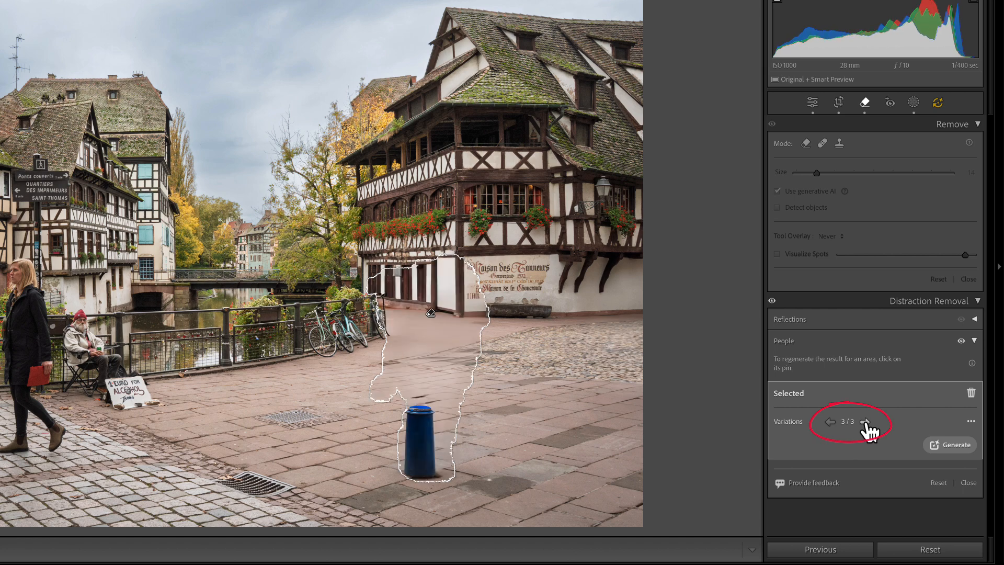
left_click(960, 449)
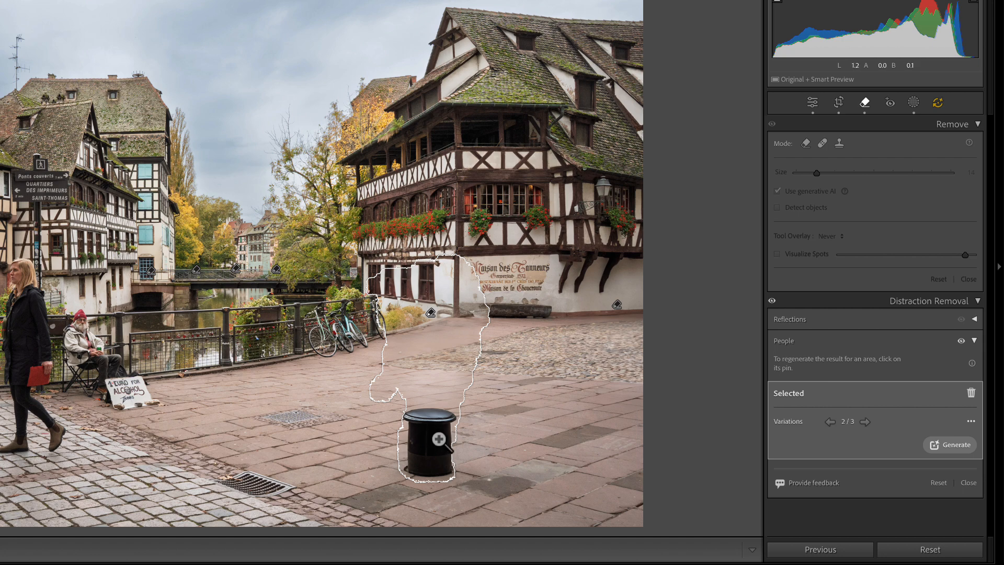
- Brush over the seated man and his sign and erase them with generative AI Remove
left_click(806, 145)
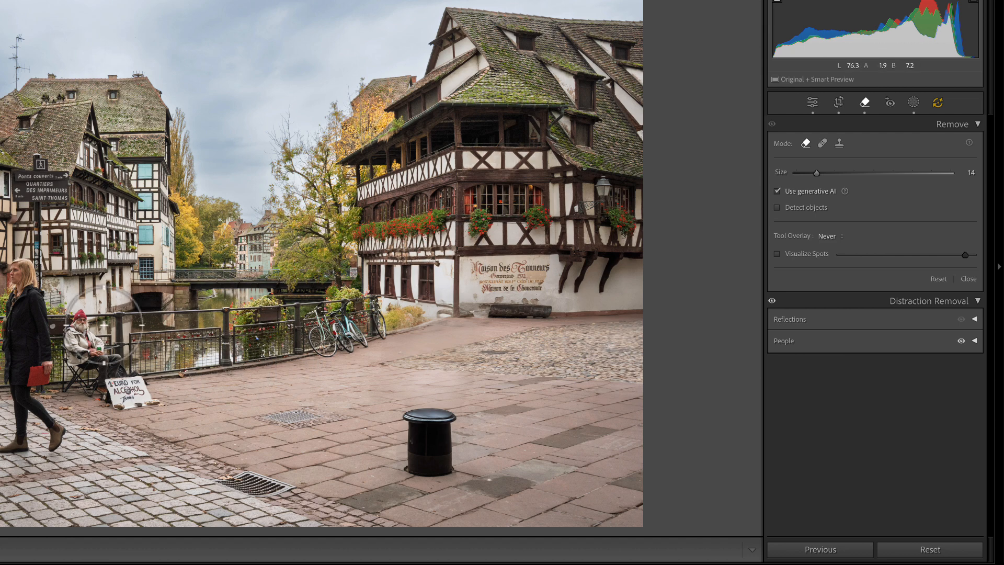
mouse_move(79, 322)
left_mouse_down()
mouse_move(73, 387)
mouse_move(120, 402)
mouse_move(146, 395)
mouse_move(80, 319)
left_mouse_up()
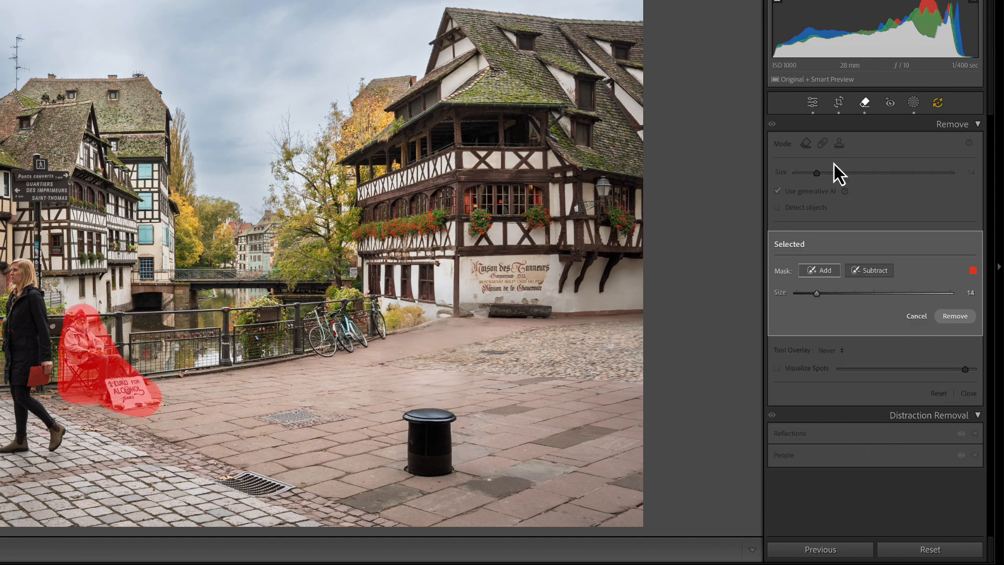
left_click(955, 316)
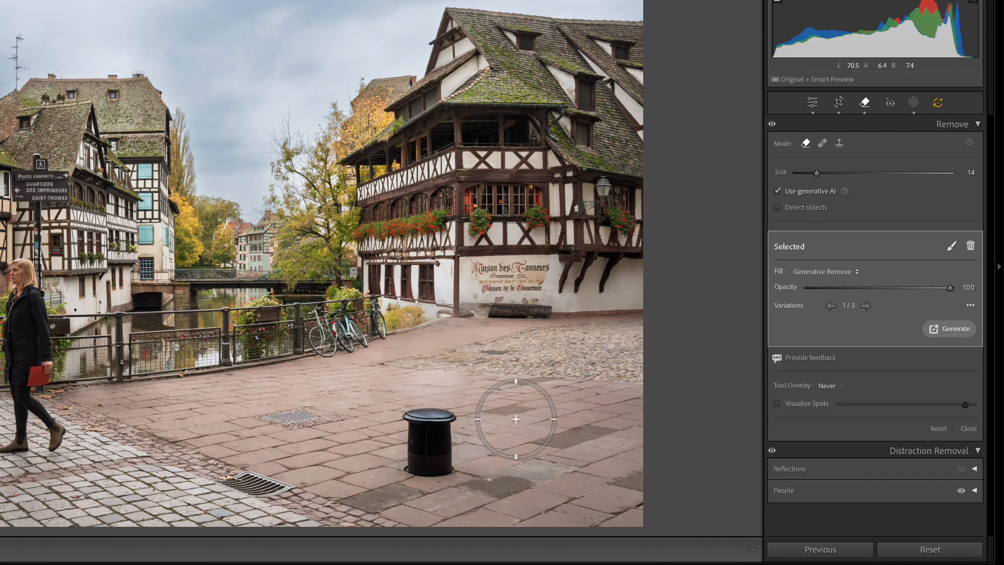
- Paint over the black bollard and remove it, repeating the stroke and removal once more
mouse_move(470, 421)
left_mouse_down()
mouse_move(413, 419)
mouse_move(413, 470)
mouse_move(448, 456)
mouse_move(453, 441)
mouse_move(431, 443)
left_mouse_up()
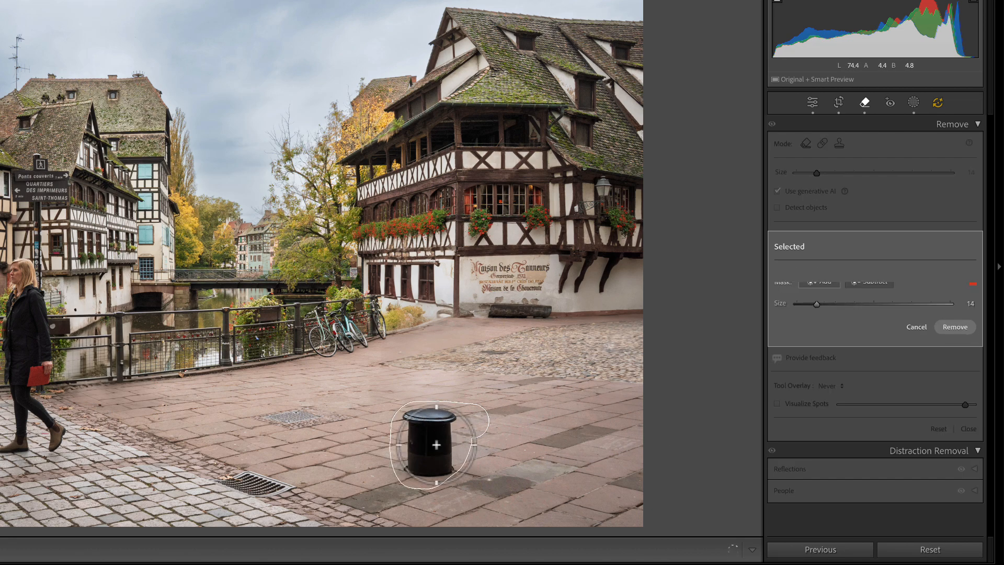
left_click(955, 316)
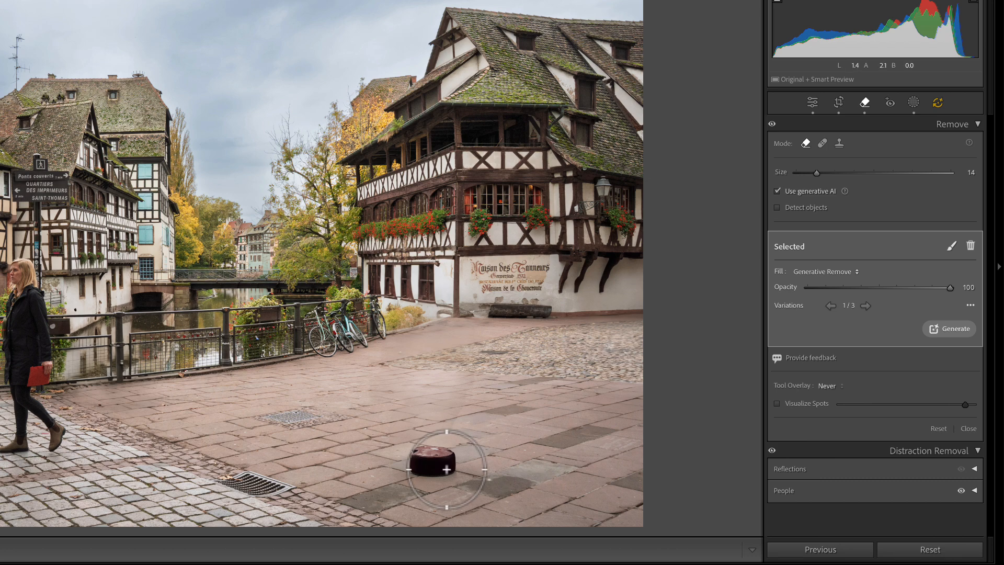
mouse_move(426, 472)
left_mouse_down()
mouse_move(437, 439)
mouse_move(460, 454)
left_mouse_up()
left_click(957, 319)
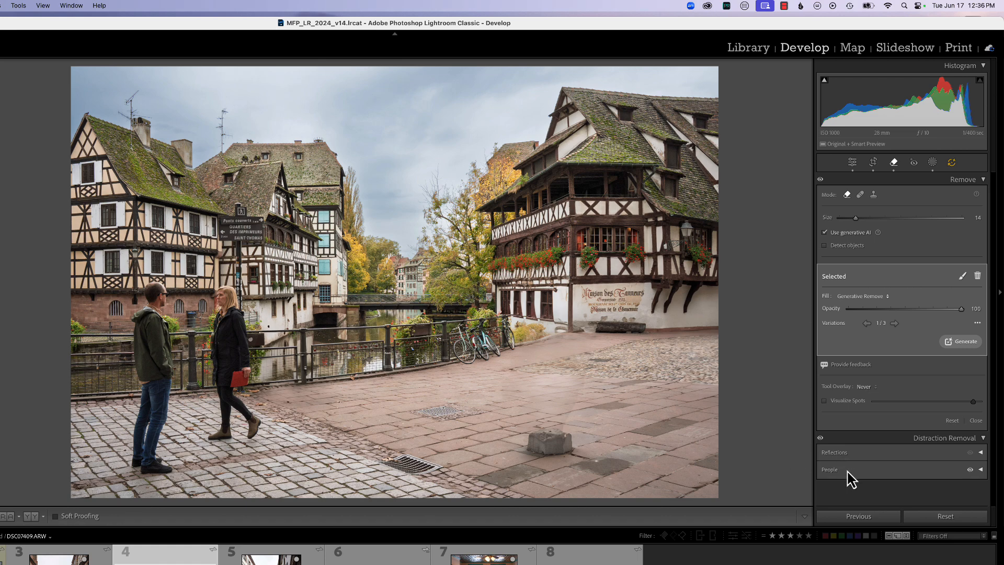
- On the lavender field photo, drop the lower-left pin and remove the people near the windmill and tents
left_click(848, 471)
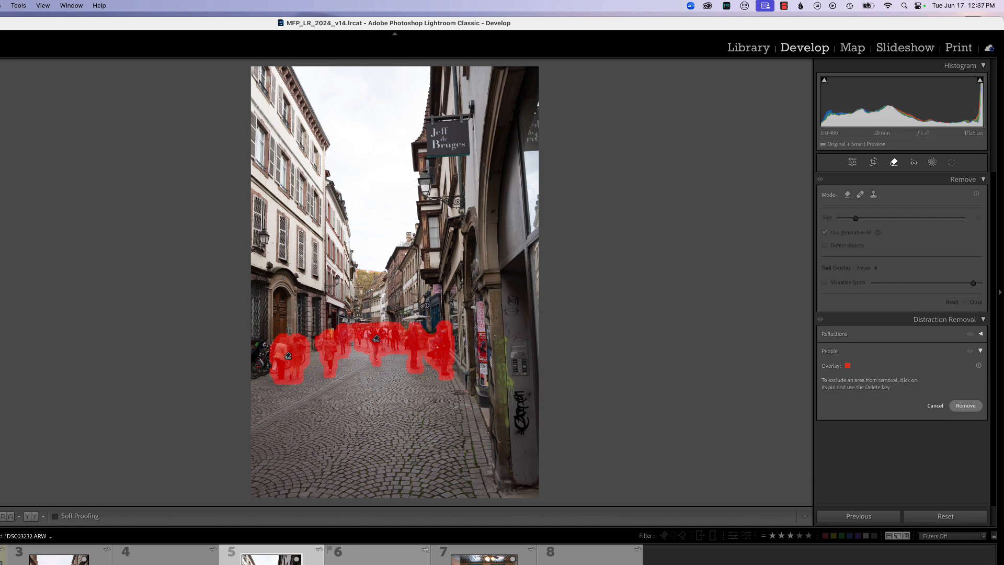
left_click(377, 554)
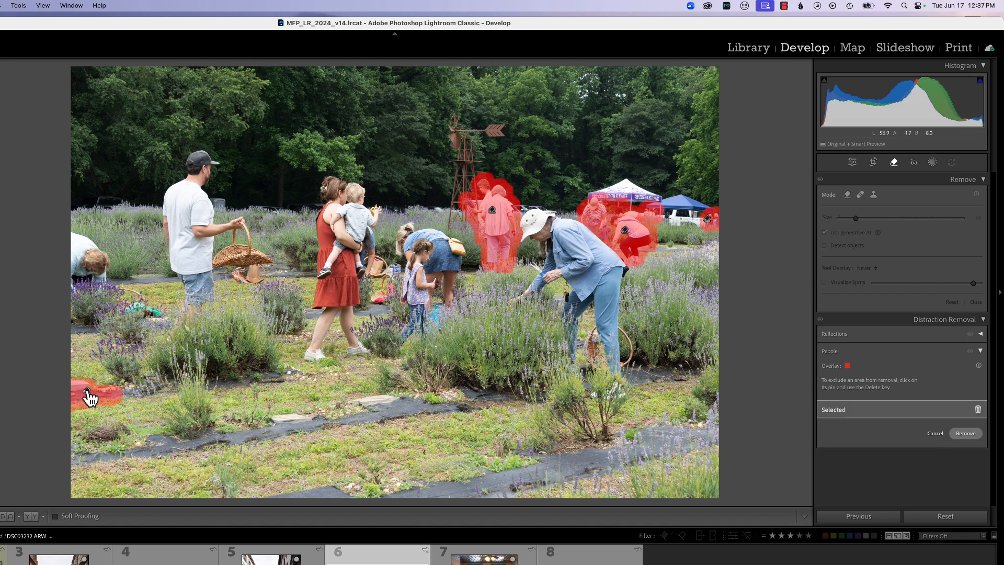
key("Delete")
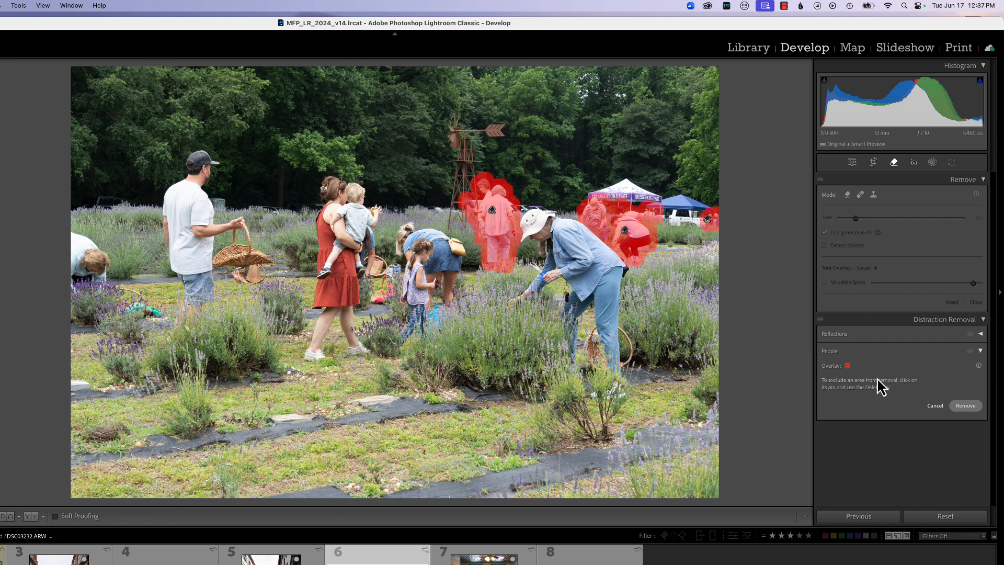
left_click(963, 407)
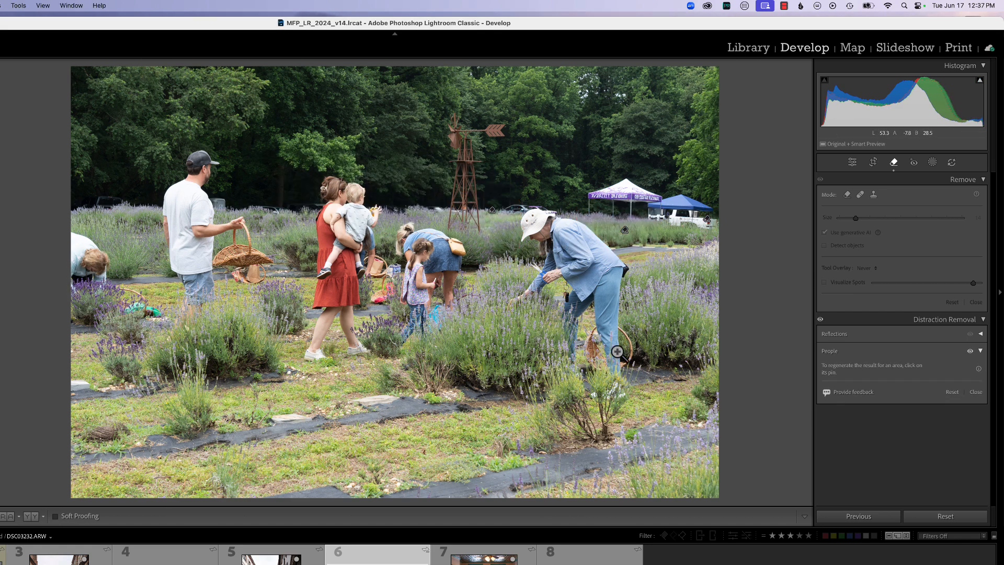
left_click(848, 196)
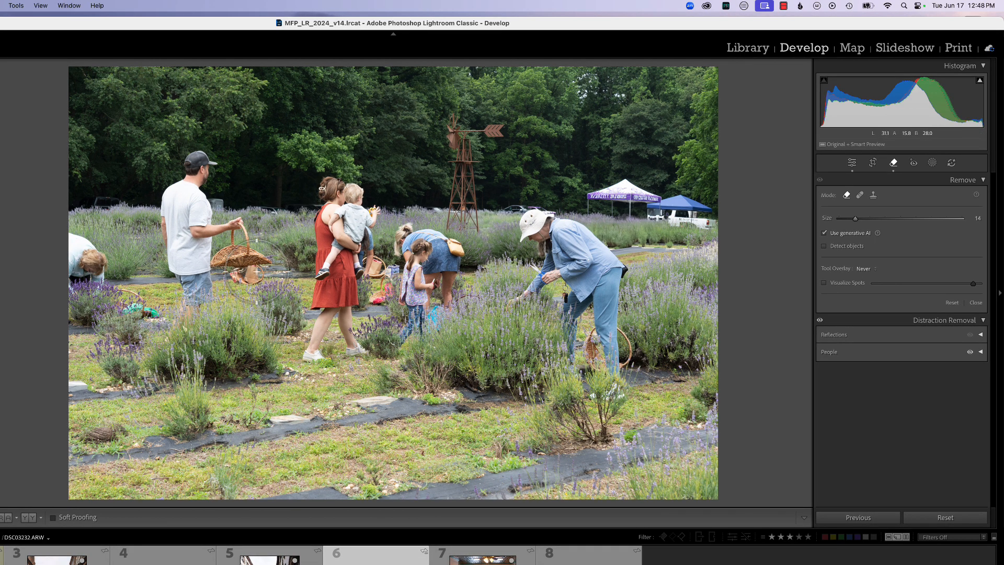
- With the Remove brush, erase the crouching person at left, the bent-over person in the white hat, and the distant child
mouse_move(79, 241)
left_mouse_down()
mouse_move(100, 258)
mouse_move(101, 285)
mouse_move(83, 317)
mouse_move(71, 248)
mouse_move(89, 272)
mouse_move(65, 319)
mouse_move(82, 308)
mouse_move(91, 278)
mouse_move(69, 234)
left_mouse_up()
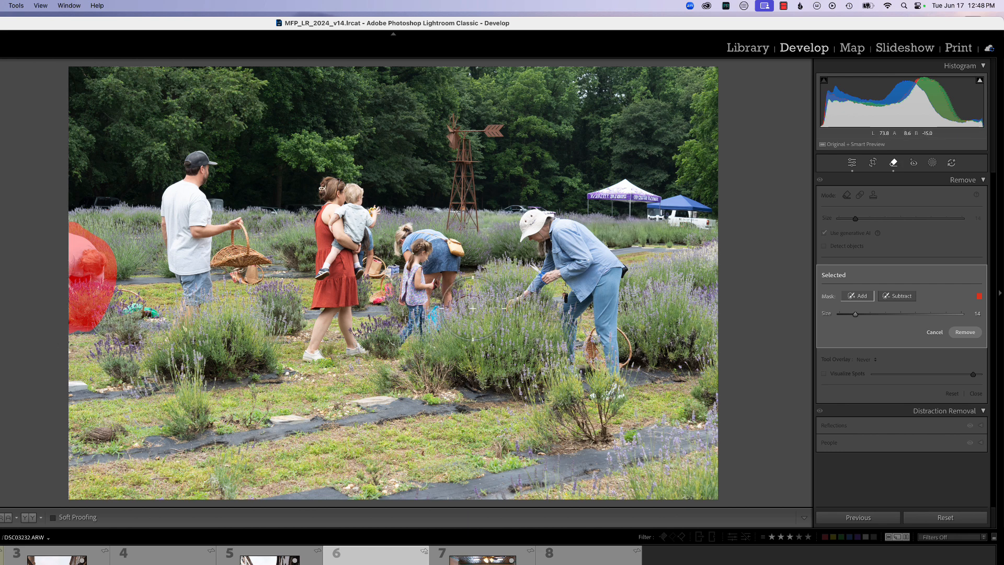
left_click(962, 333)
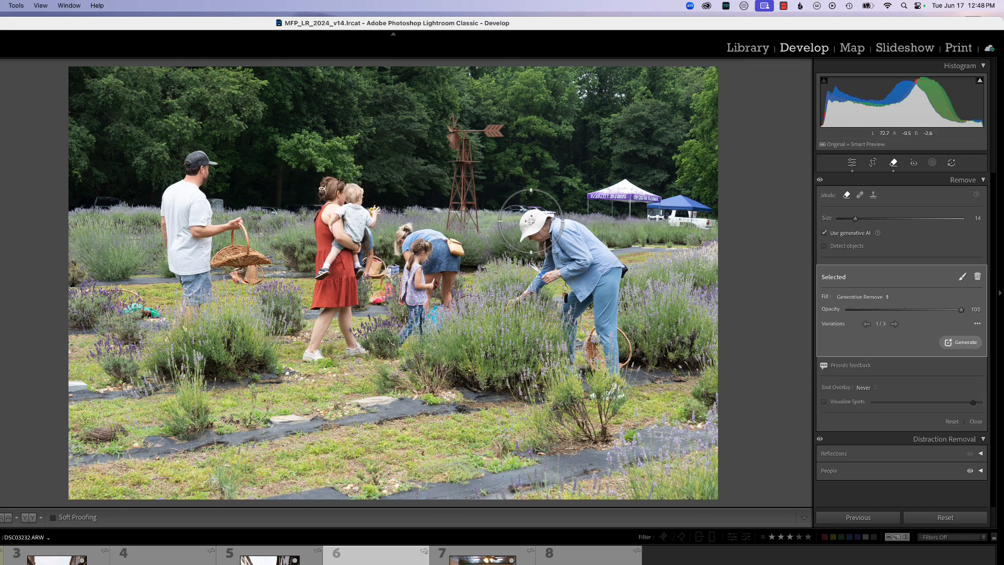
mouse_move(530, 221)
left_mouse_down()
mouse_move(555, 218)
mouse_move(606, 243)
mouse_move(630, 379)
mouse_move(613, 386)
mouse_move(587, 363)
mouse_move(597, 340)
mouse_move(637, 371)
mouse_move(614, 365)
mouse_move(610, 353)
mouse_move(633, 353)
mouse_move(598, 308)
mouse_move(595, 285)
mouse_move(573, 333)
mouse_move(581, 262)
mouse_move(573, 244)
mouse_move(539, 236)
mouse_move(511, 304)
mouse_move(564, 263)
mouse_move(534, 284)
mouse_move(566, 279)
mouse_move(552, 297)
mouse_move(562, 345)
left_mouse_up()
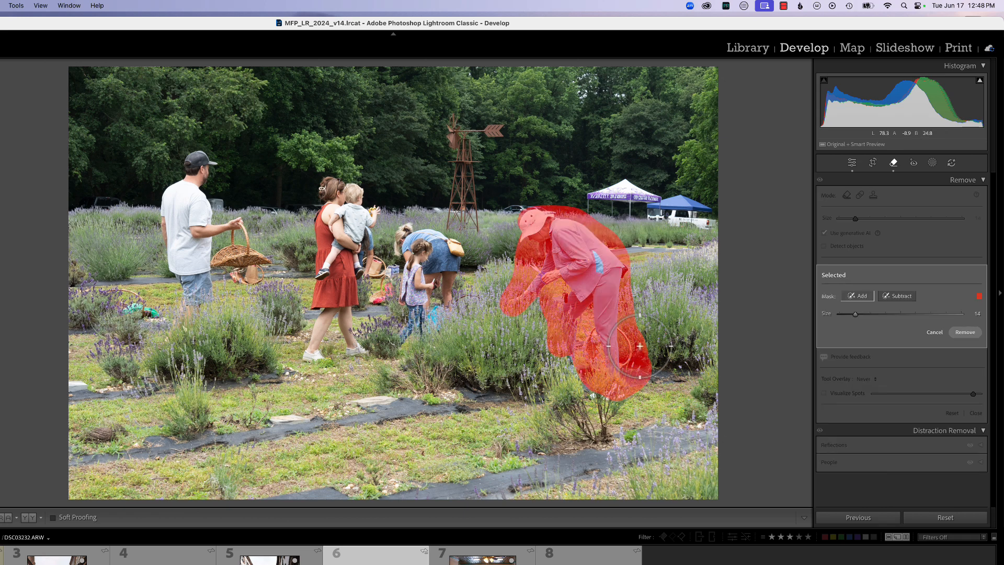
left_click(965, 333)
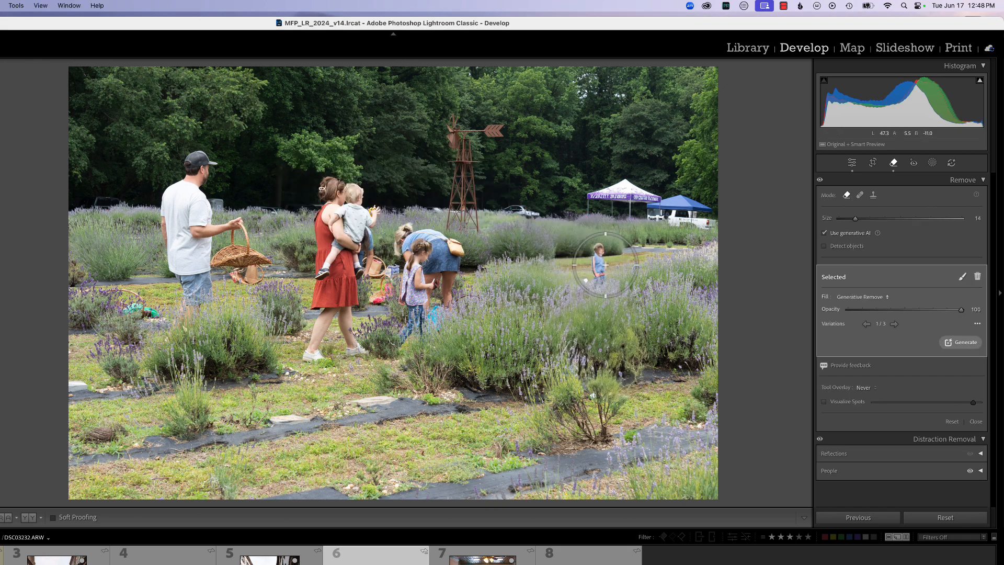
mouse_move(588, 253)
left_mouse_down()
mouse_move(601, 237)
mouse_move(612, 283)
mouse_move(585, 288)
mouse_move(588, 299)
left_mouse_up()
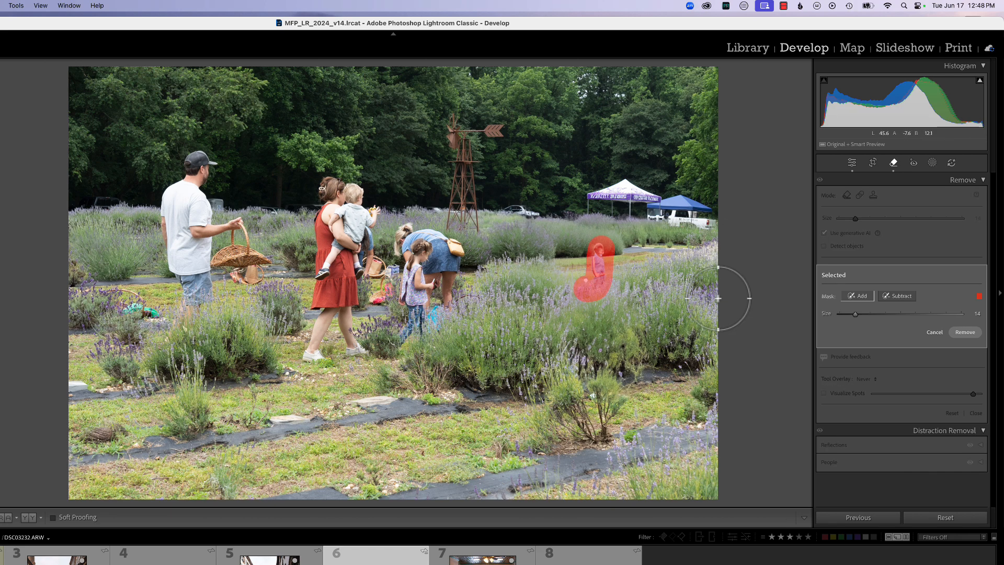
left_click(964, 333)
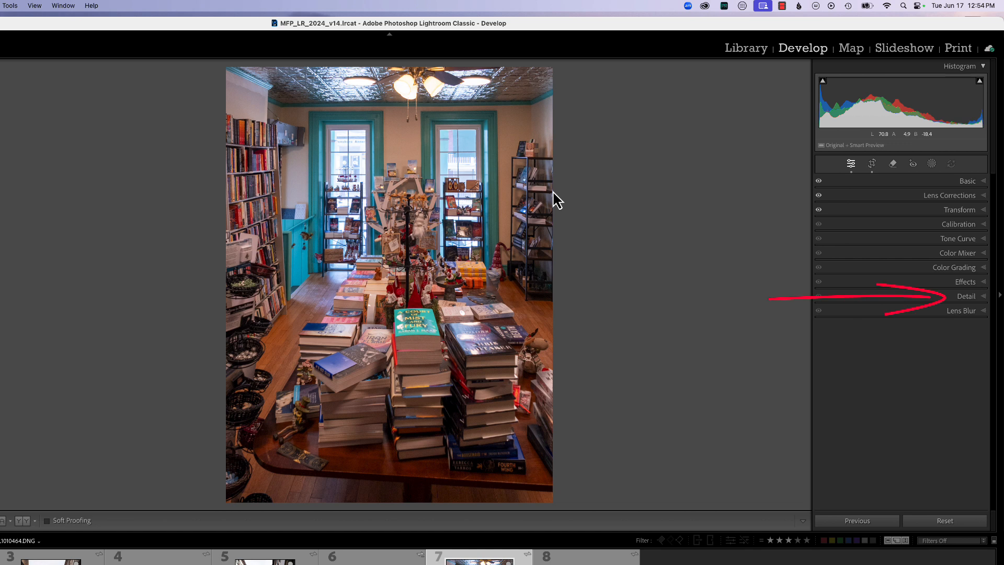
- Expand the Detail panel to reveal Denoise, Sharpening and Noise Reduction for the bookstore photo
left_click(967, 296)
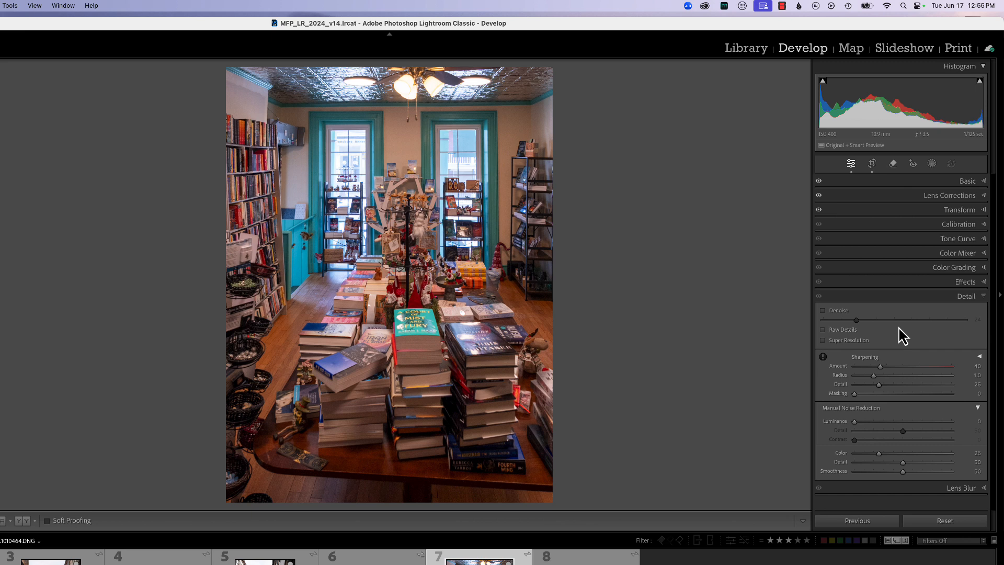
- At 100% zoom, enable Denoise at 29 and raise Sharpening Amount from 40 to 77
key("z")
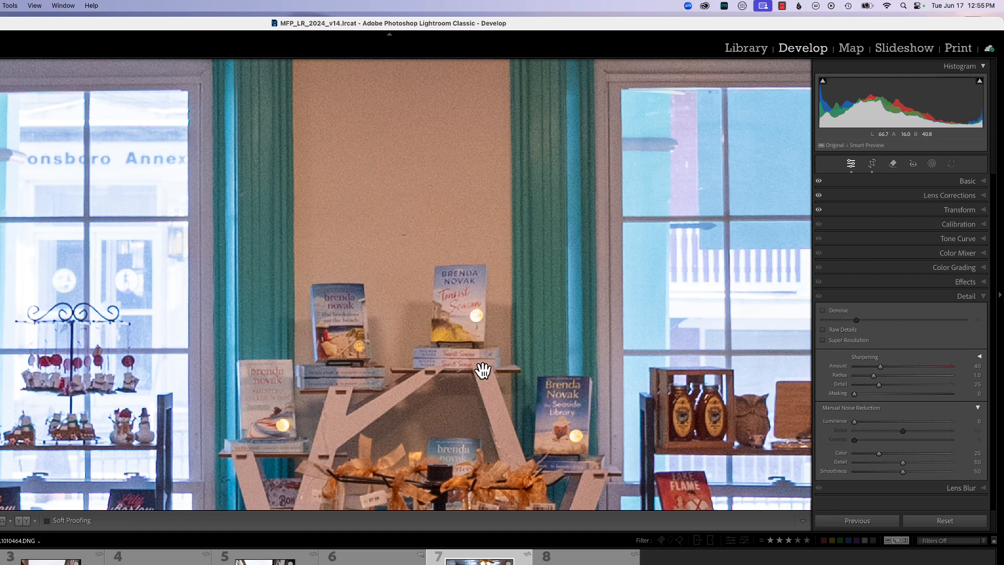
left_click(825, 311)
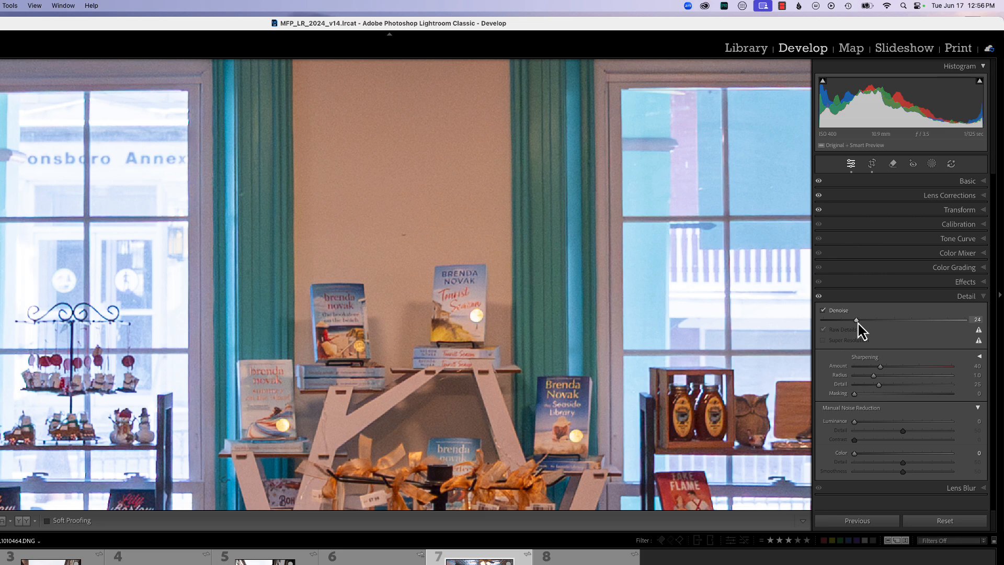
mouse_move(857, 324)
left_mouse_down()
mouse_move(949, 326)
mouse_move(848, 333)
mouse_move(865, 331)
left_mouse_up()
left_click_drag(881, 366, 902, 384)
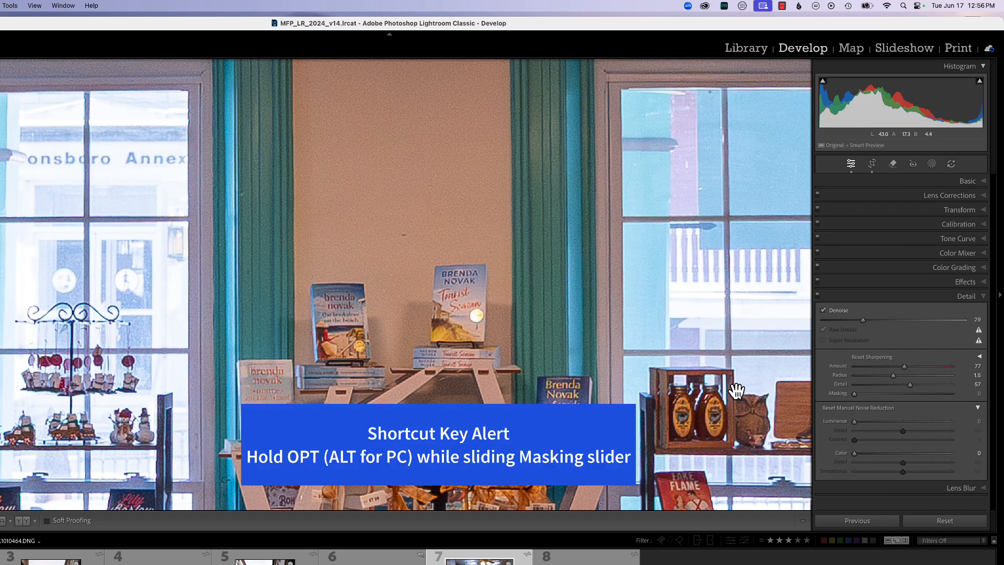
- Set Sharpening Masking to 72 while previewing the masked edges
left_click(855, 394, "alt")
left_click_drag(856, 396, 950, 398)
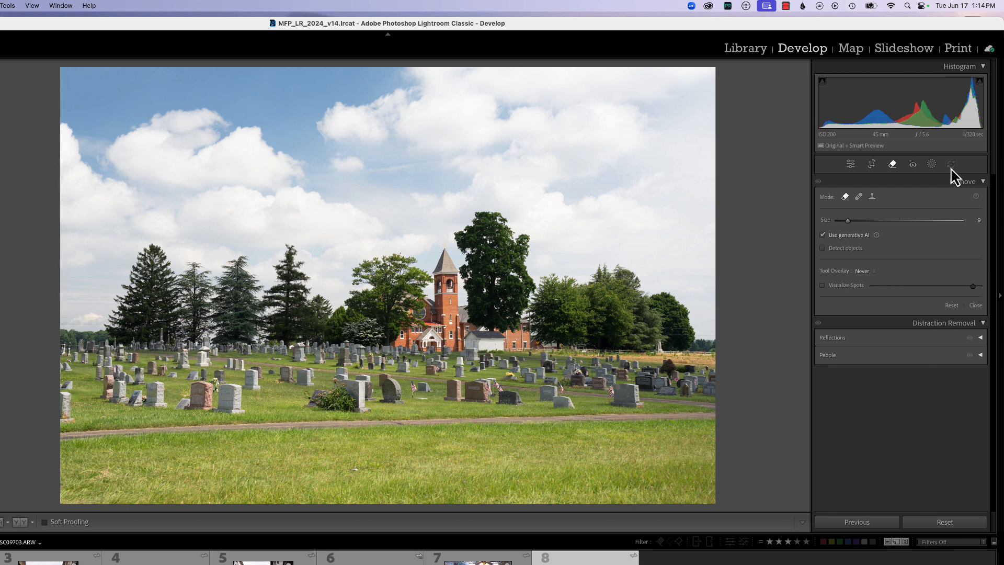
- Apply the Adaptive Color profile in the Basic panel
left_click(850, 165)
left_click(861, 212)
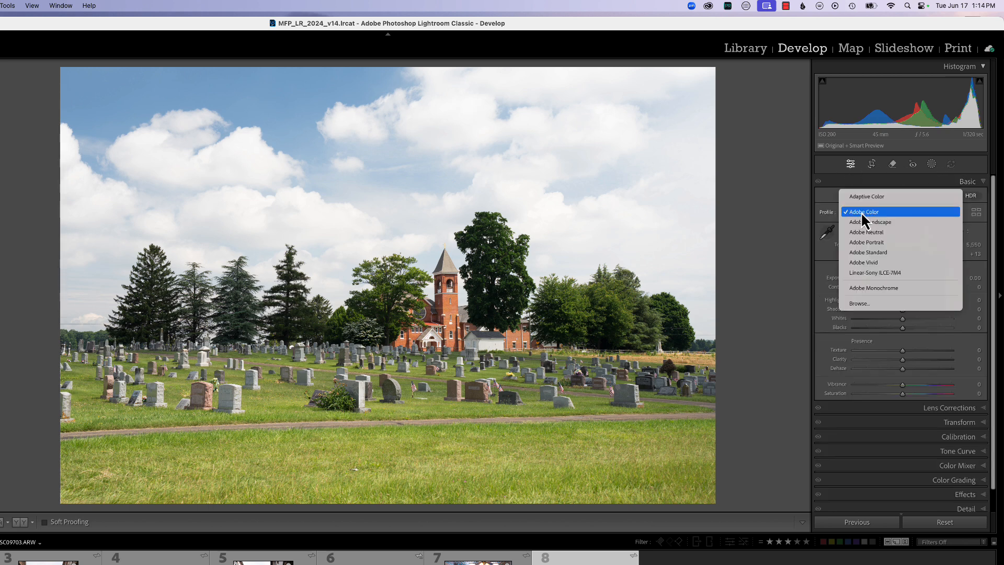
left_click(864, 197)
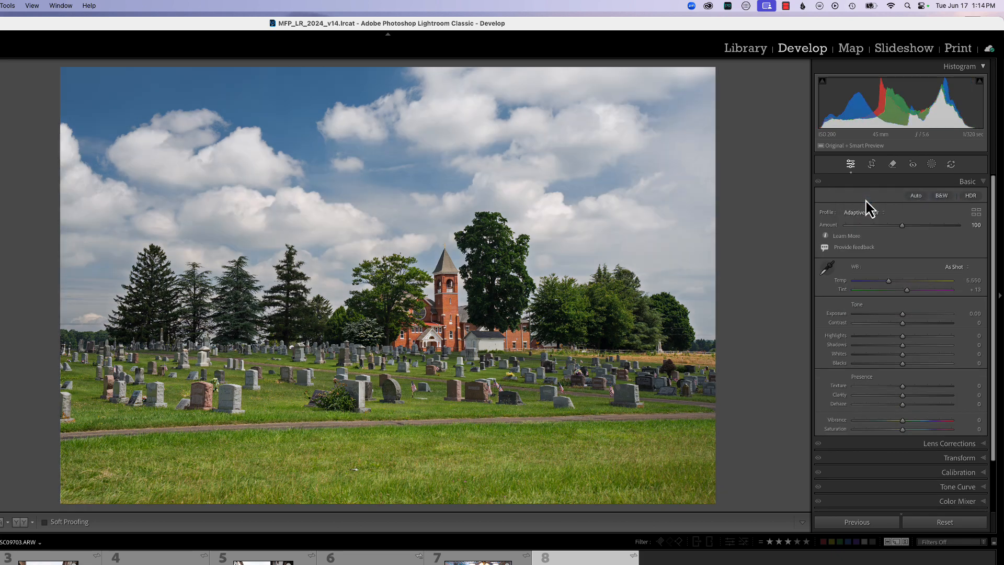
- Add a sky mask with Exposure 0.24 and Whites 15
left_click(931, 164)
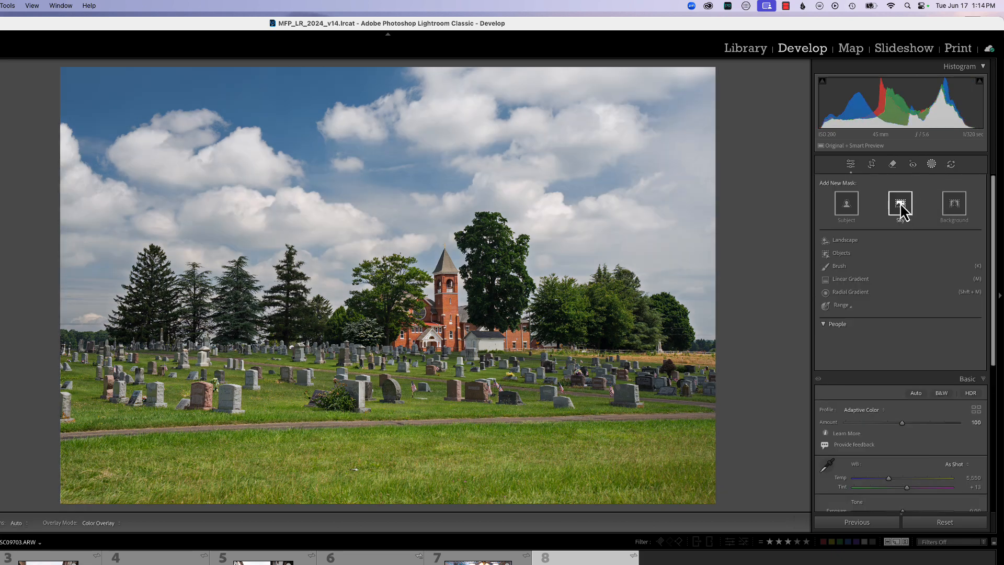
left_click(900, 205)
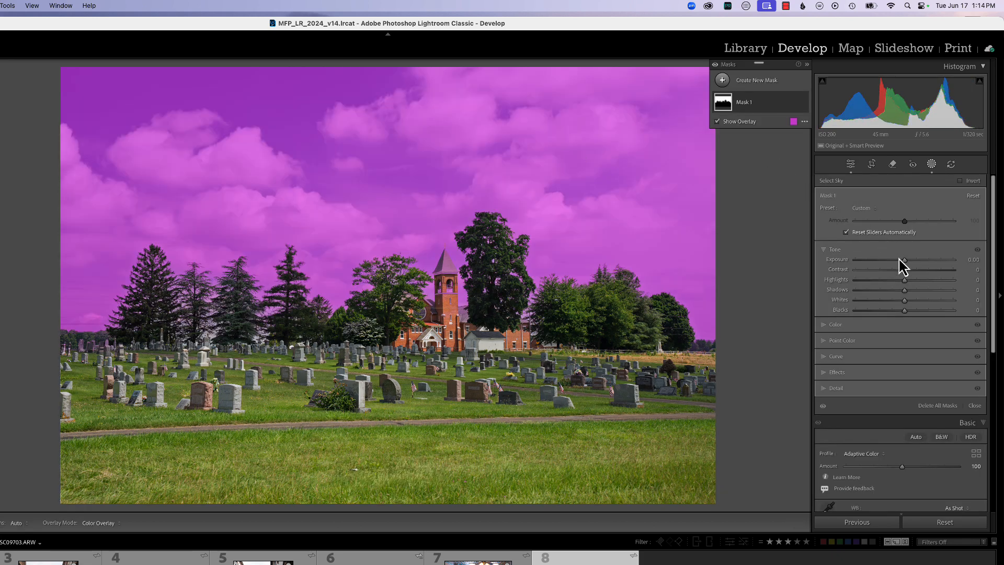
left_click_drag(898, 257, 908, 261)
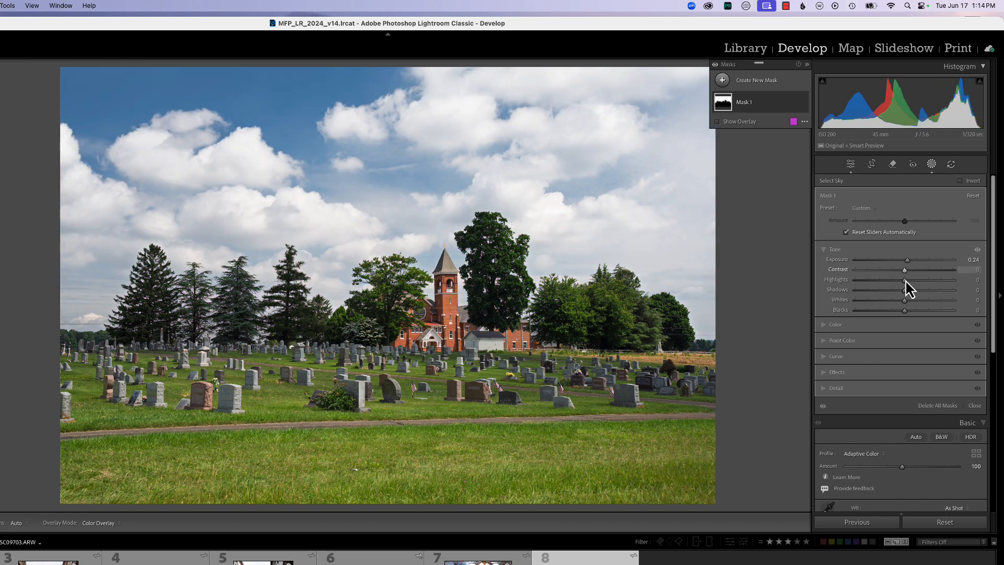
left_click_drag(904, 300, 911, 299)
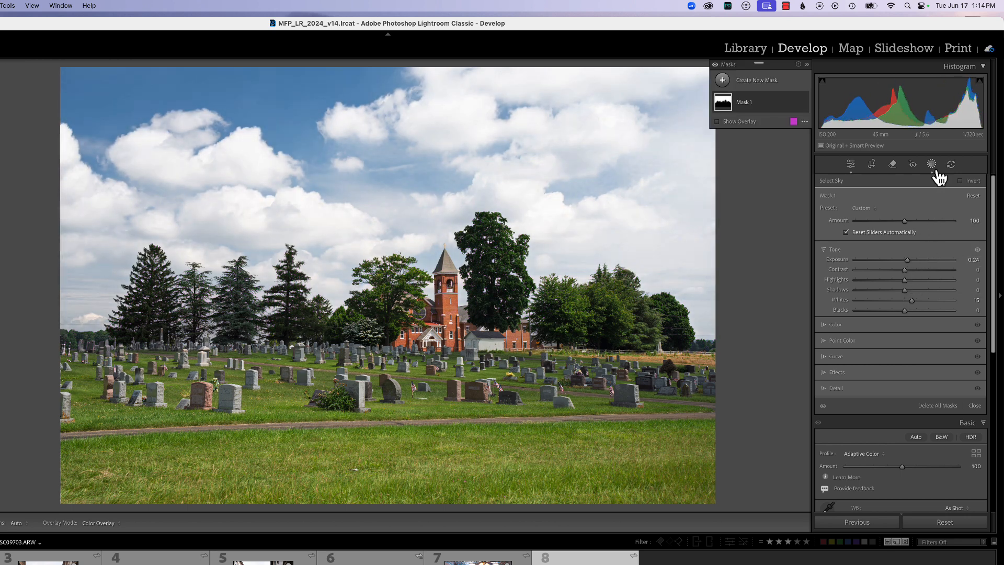
left_click(893, 165)
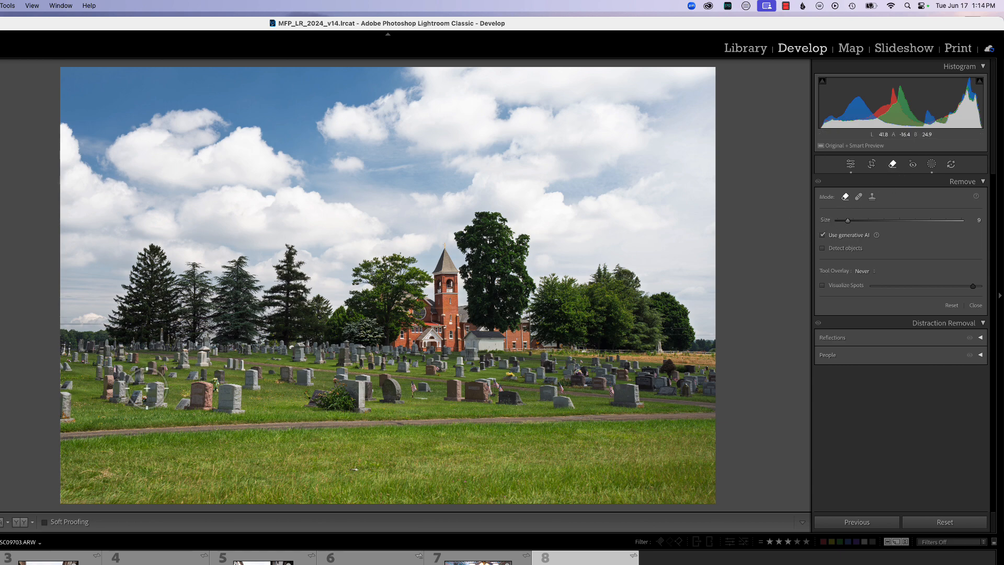
- Generatively remove the object at the left edge and show which AI edits need updating
mouse_move(66, 369)
left_mouse_down()
mouse_move(64, 422)
mouse_move(65, 364)
left_mouse_up()
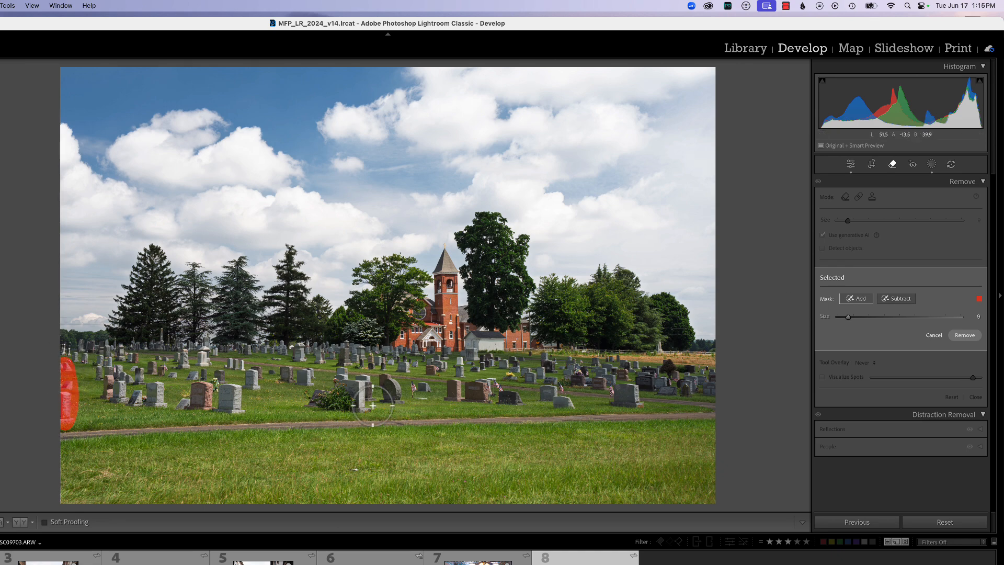
left_click(967, 339)
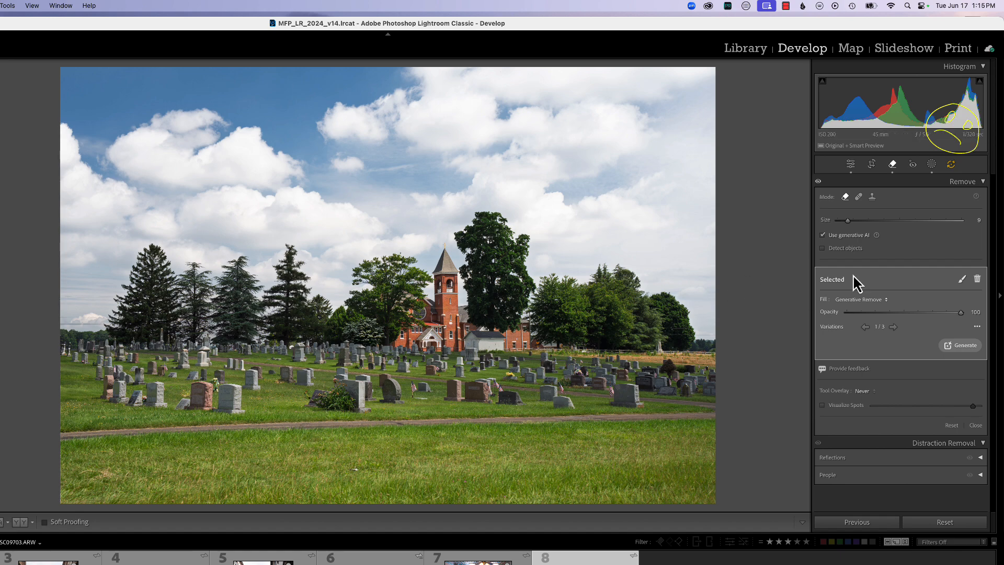
left_click(952, 167)
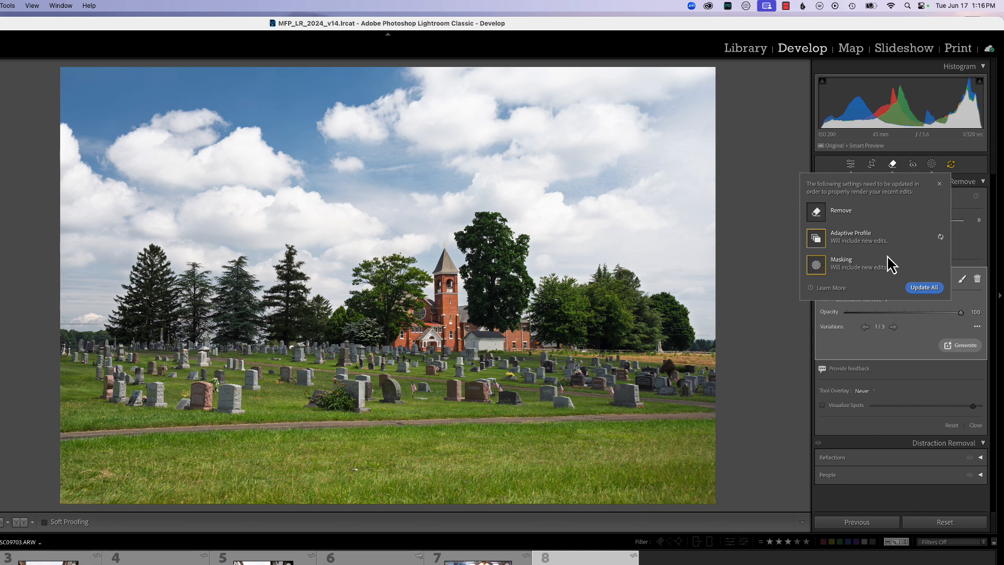
- Update all AI edits, update the remaining Masking edit, then review and close the AI tools list
left_click(941, 240)
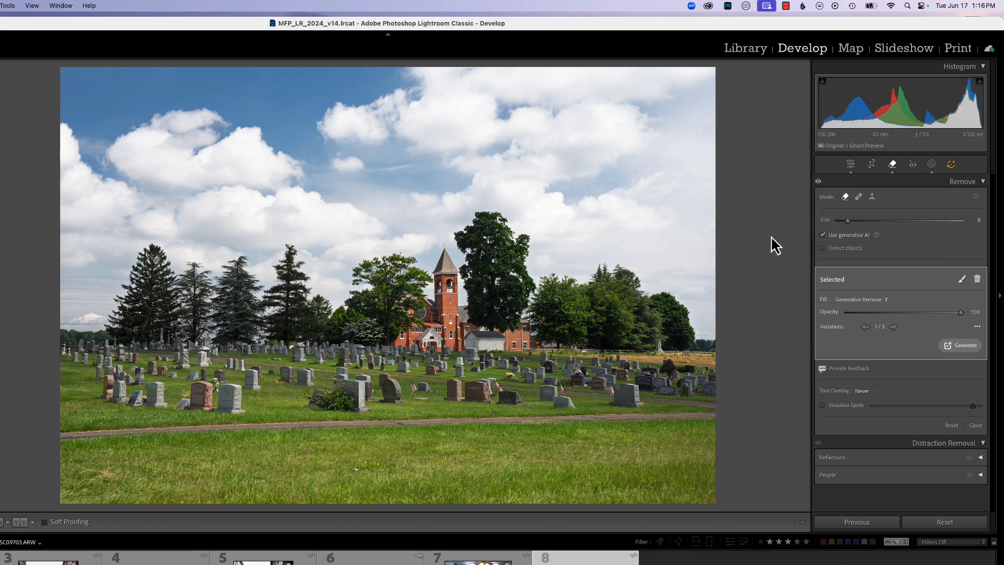
left_click(951, 167)
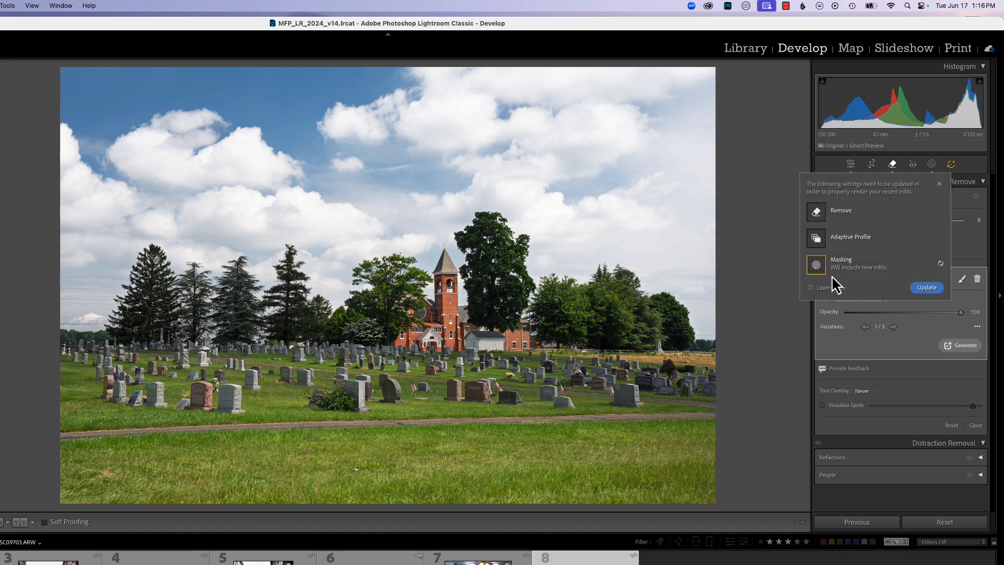
left_click(941, 264)
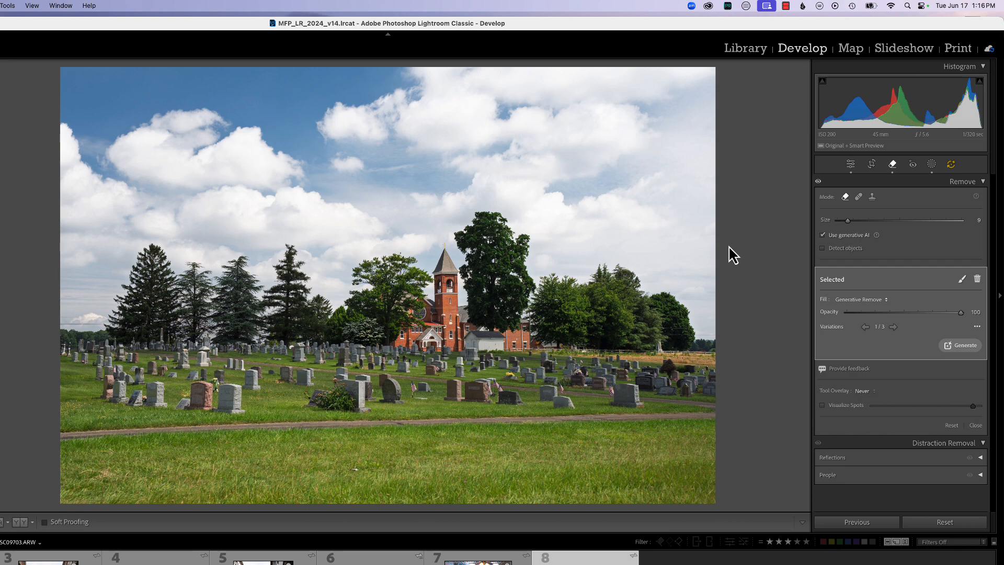
left_click(951, 166)
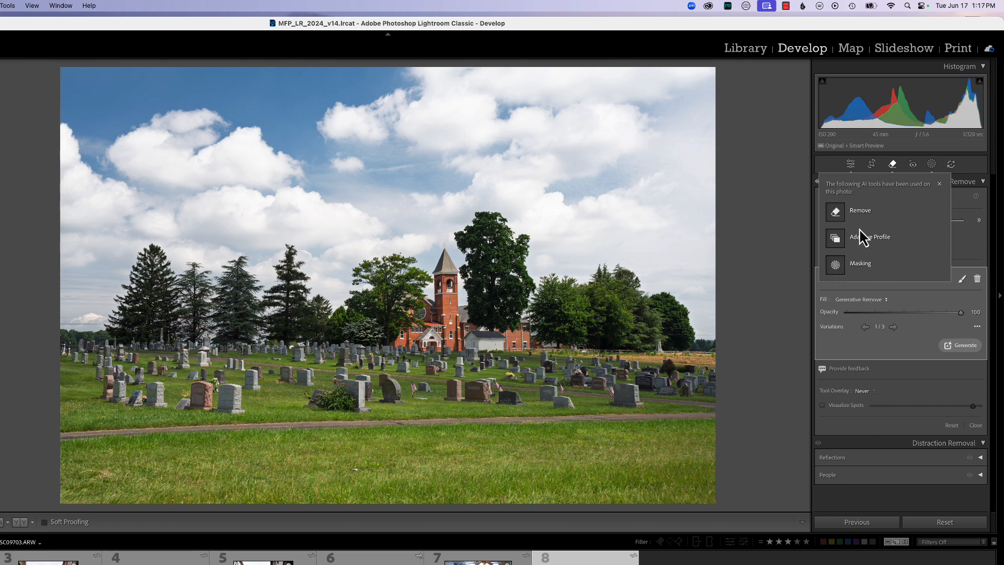
left_click(939, 185)
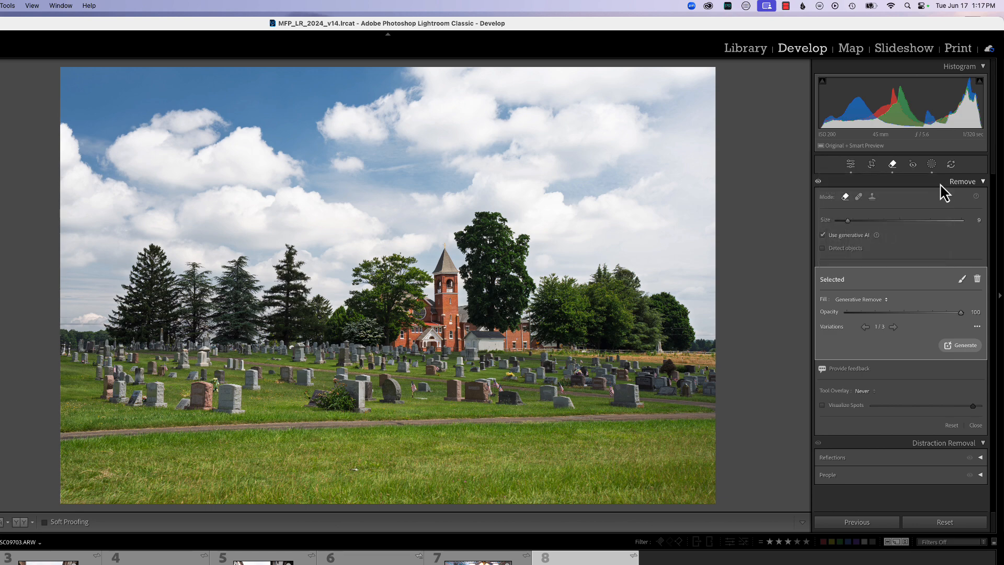